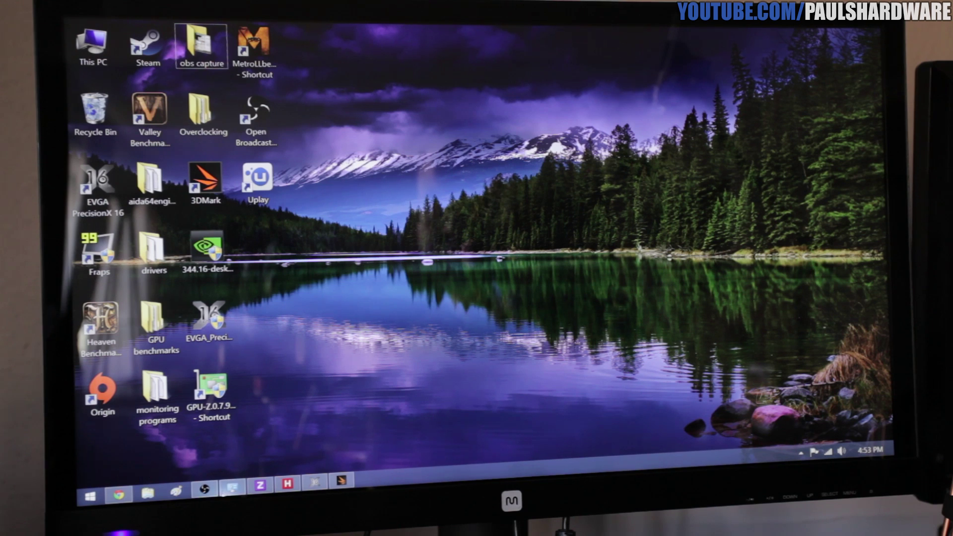
- Bring up the Windows Update status window, shift it slightly aside, and dismiss it
left_click(232, 488)
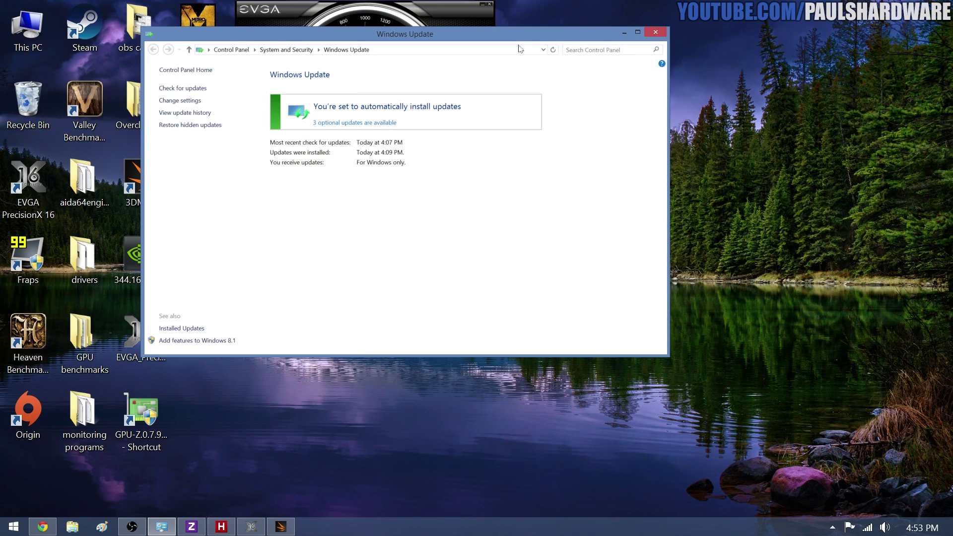
left_click_drag(425, 42, 440, 56)
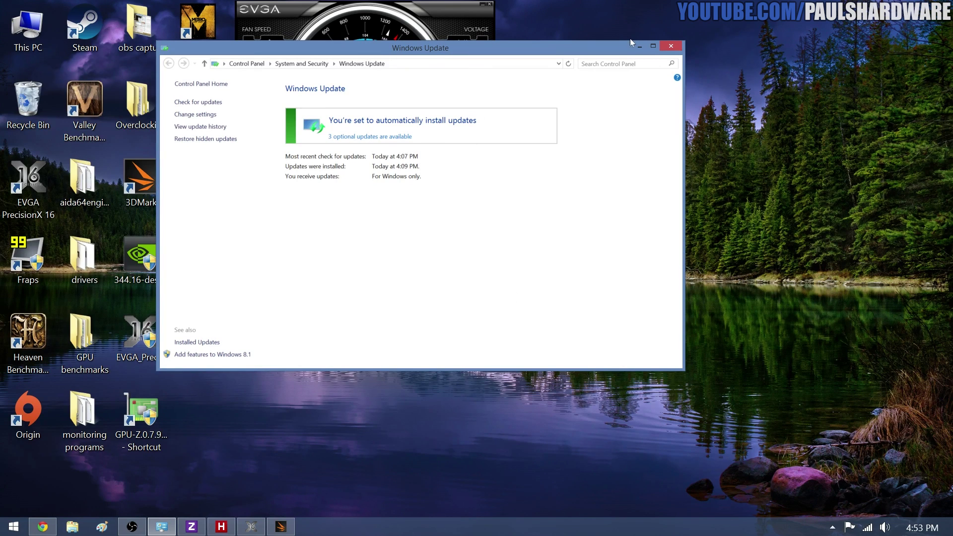
left_click(638, 47)
- Open NVIDIA Control Panel from the desktop menu, then show Chrome's GeForce 344.16 WHQL driver page
right_click(565, 80)
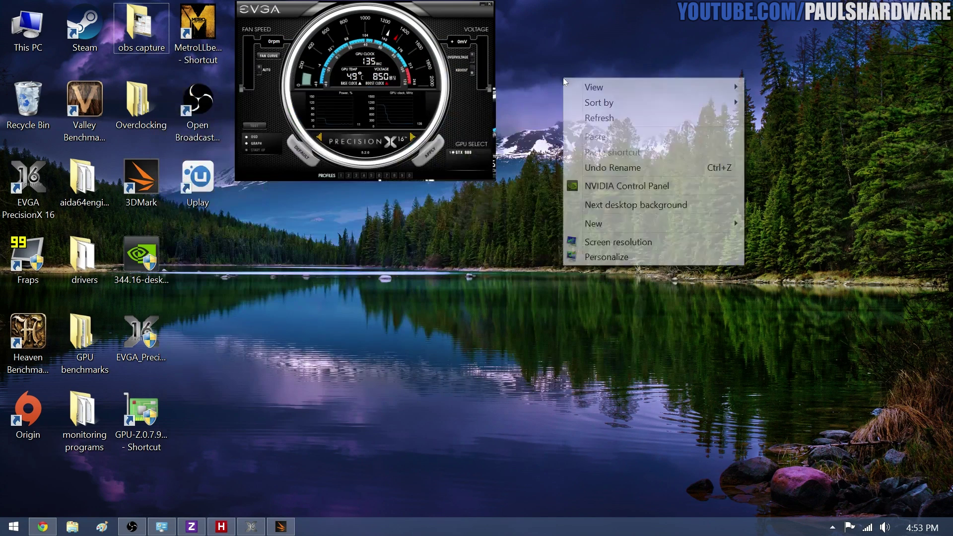
left_click(635, 186)
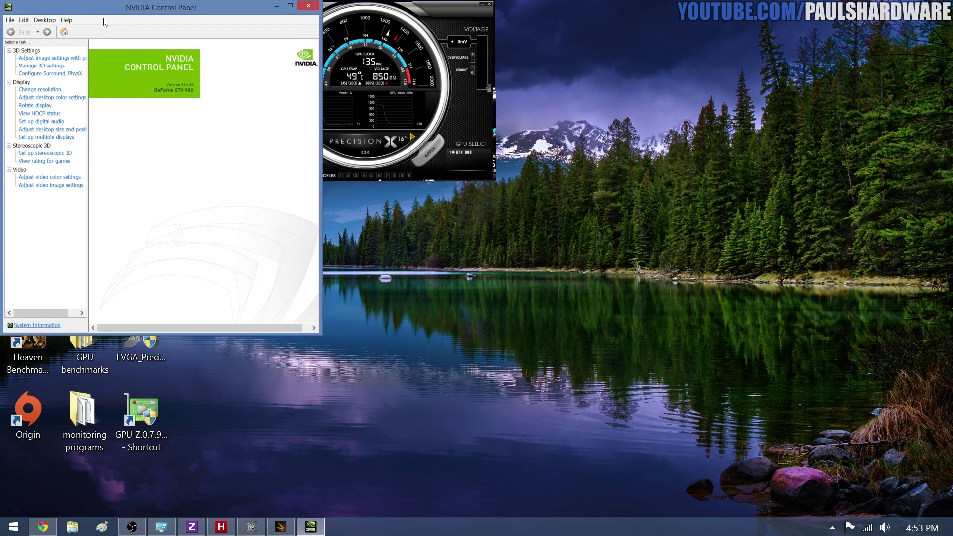
left_click_drag(119, 14, 148, 30)
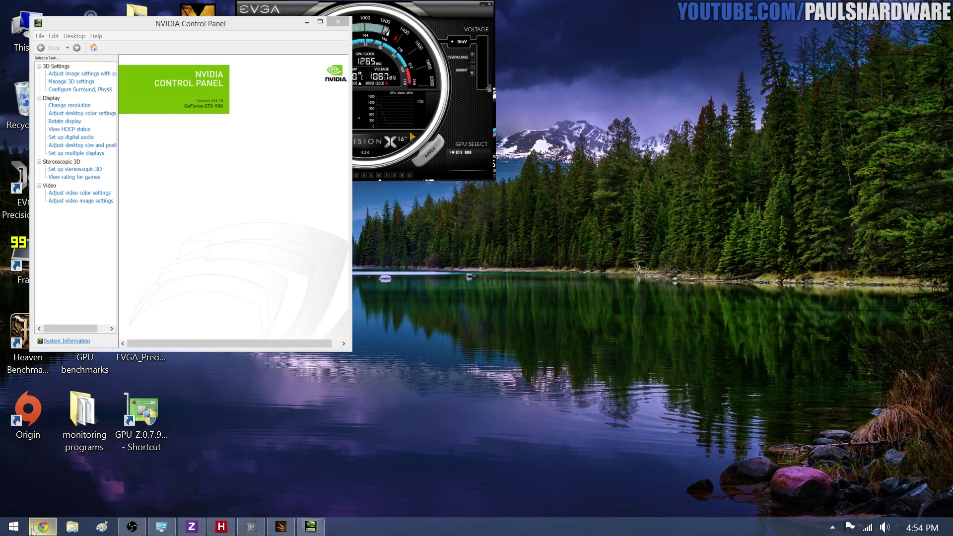
left_click(42, 526)
left_click(52, 6)
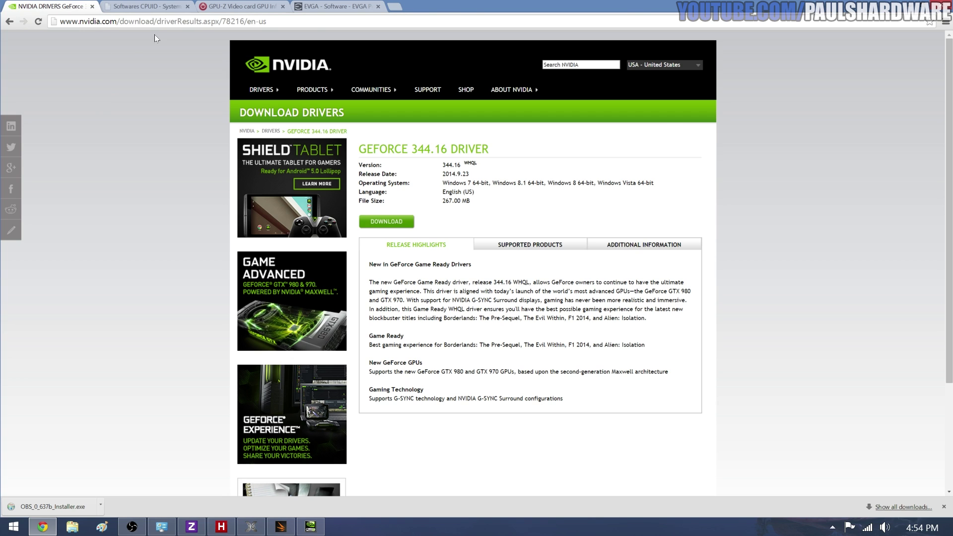
- Show the CPUID Softwares page in Chrome and open HWMonitor's live sensor readings
left_click(149, 7)
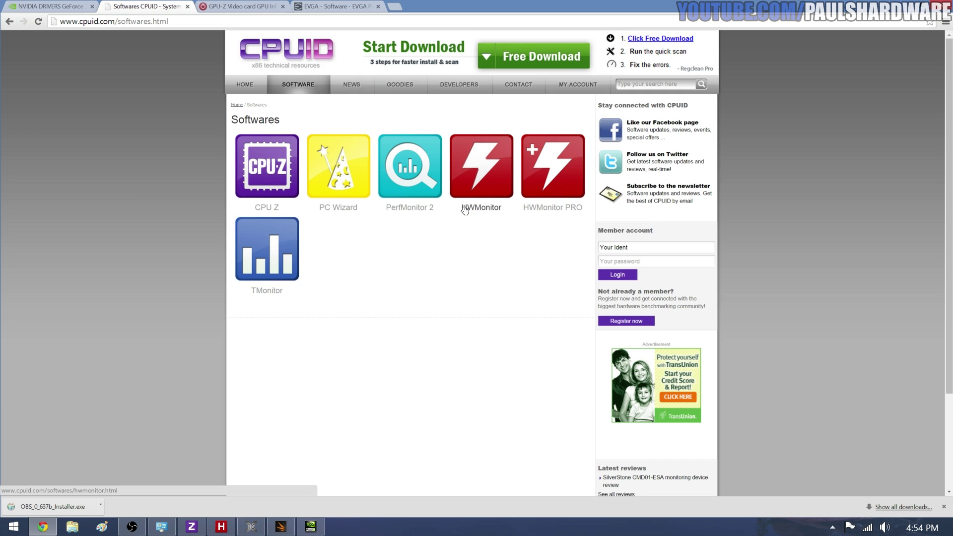
left_click(221, 526)
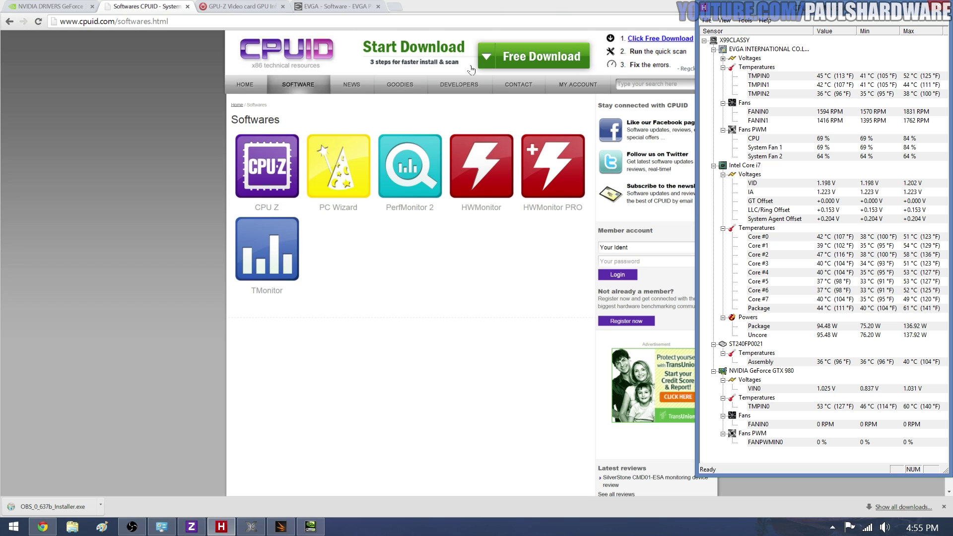
- Browse the TechPowerUp GPU-Z page, then switch to the EVGA Precision X 16 page
left_click(242, 10)
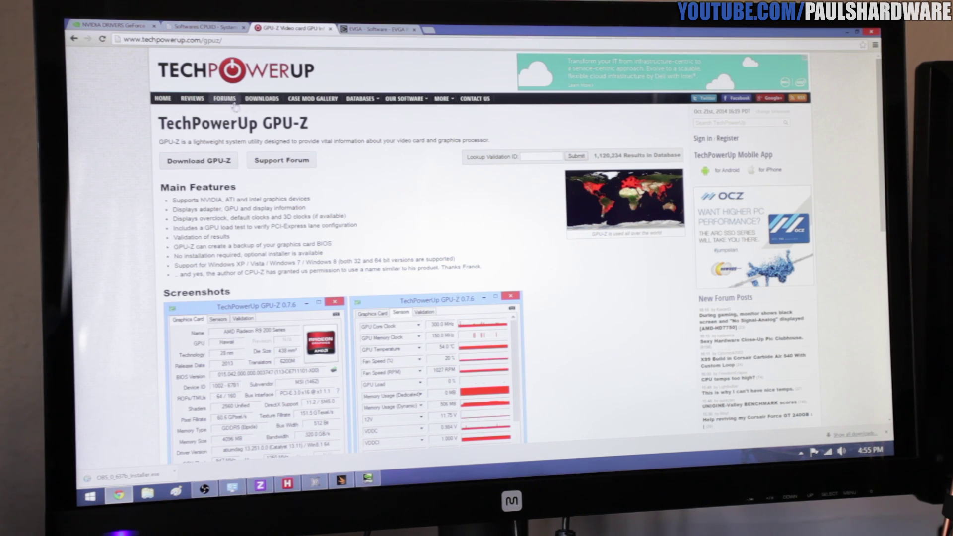
scroll(440, 216, "down", 2)
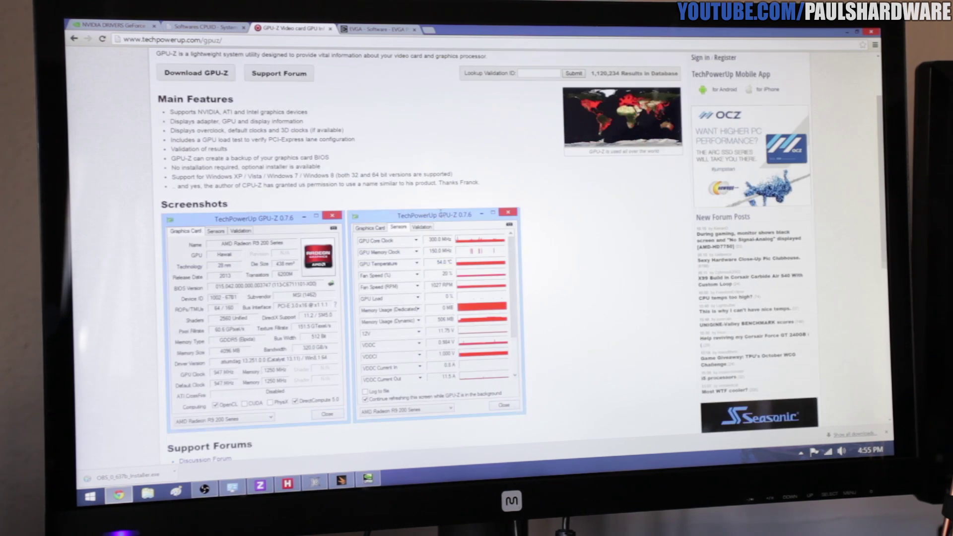
scroll(438, 203, "down", 1)
scroll(435, 198, "up", 2)
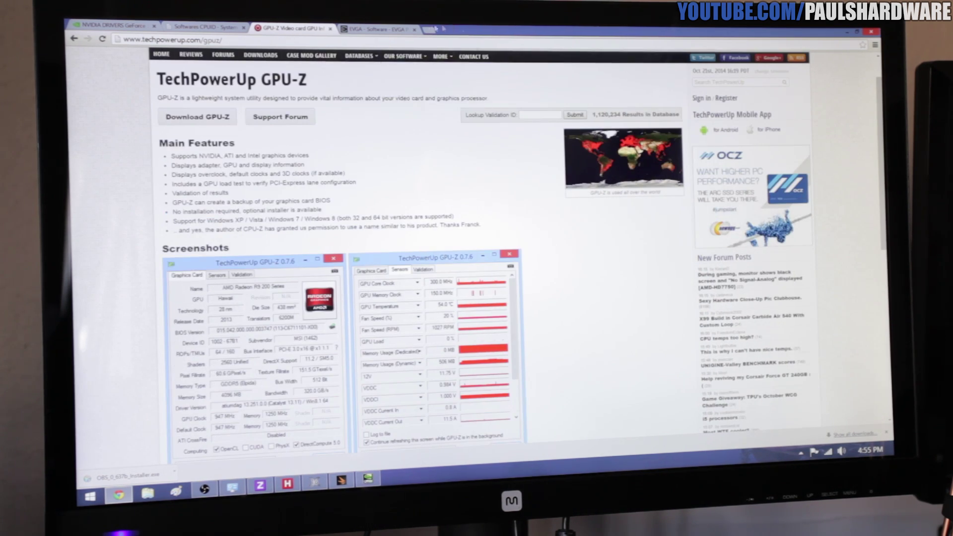
left_click(368, 30)
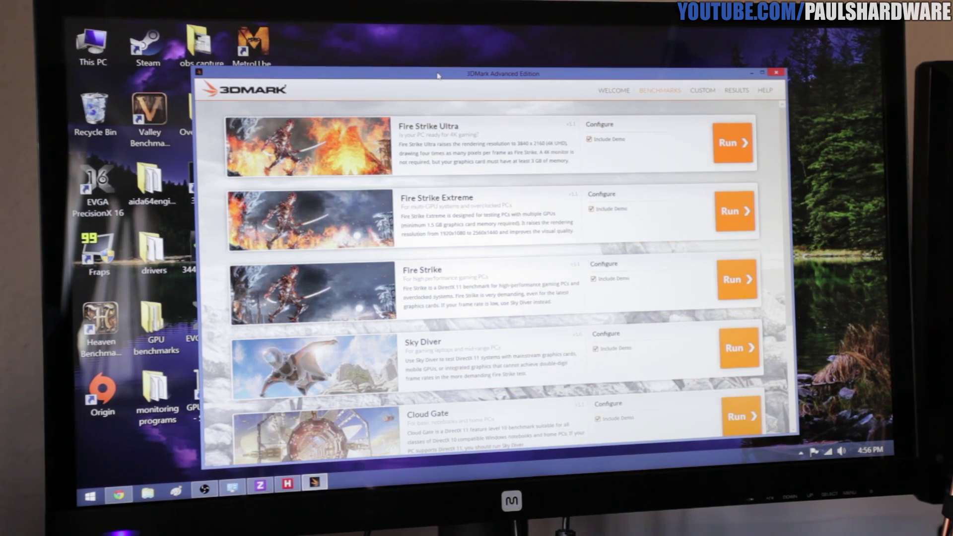
- Move the 3DMark Advanced Edition window up and to the left
left_click_drag(438, 75, 392, 35)
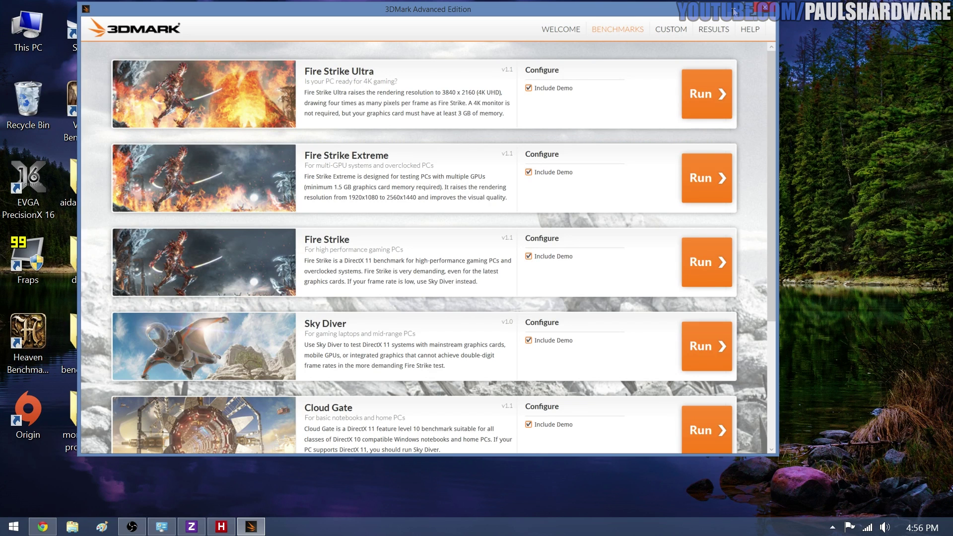
- Minimize 3DMark and select the Heaven Benchmark 4.0 and Valley Benchmark desktop shortcuts
left_click(765, 7)
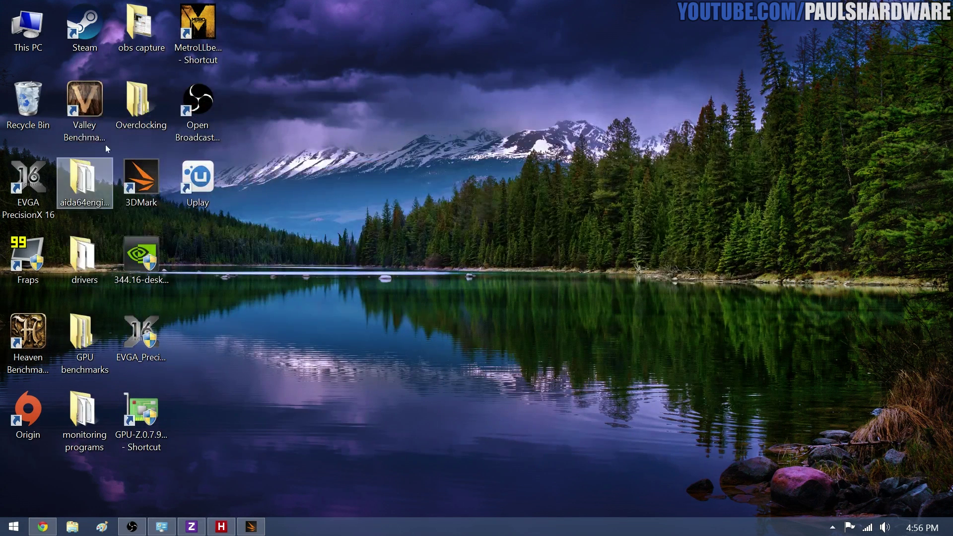
left_click(28, 335)
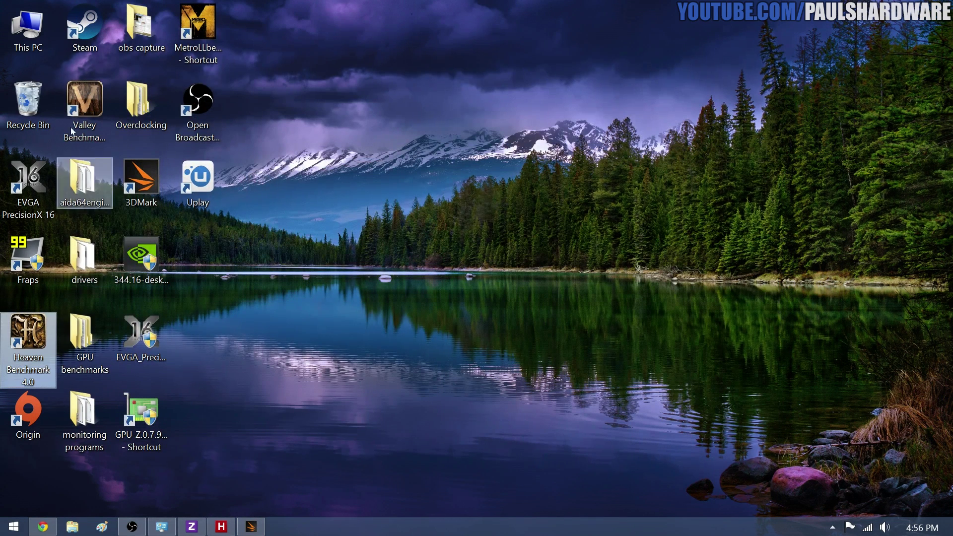
left_click(81, 114)
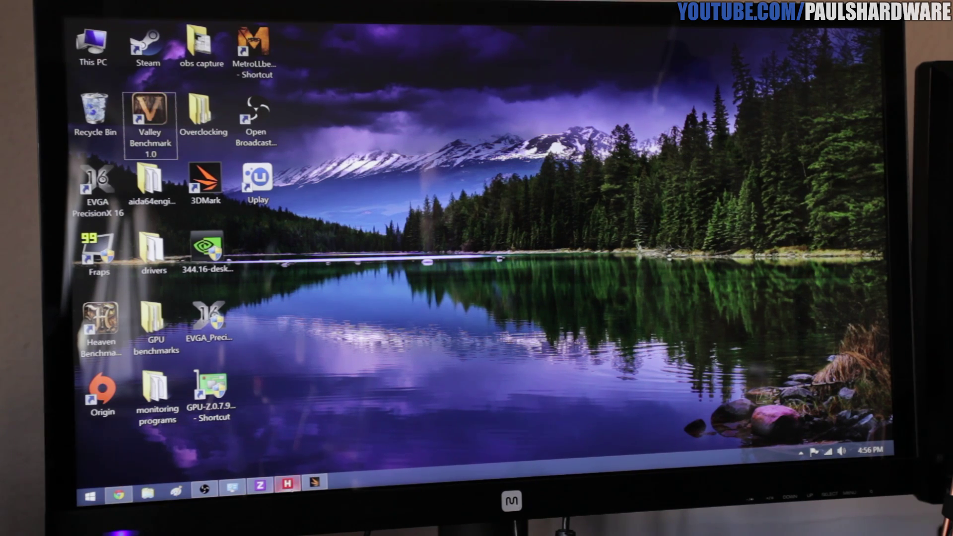
- Briefly restore 3DMark, hide it again, and bring HWMonitor's sensor window forward
mouse_move(290, 489)
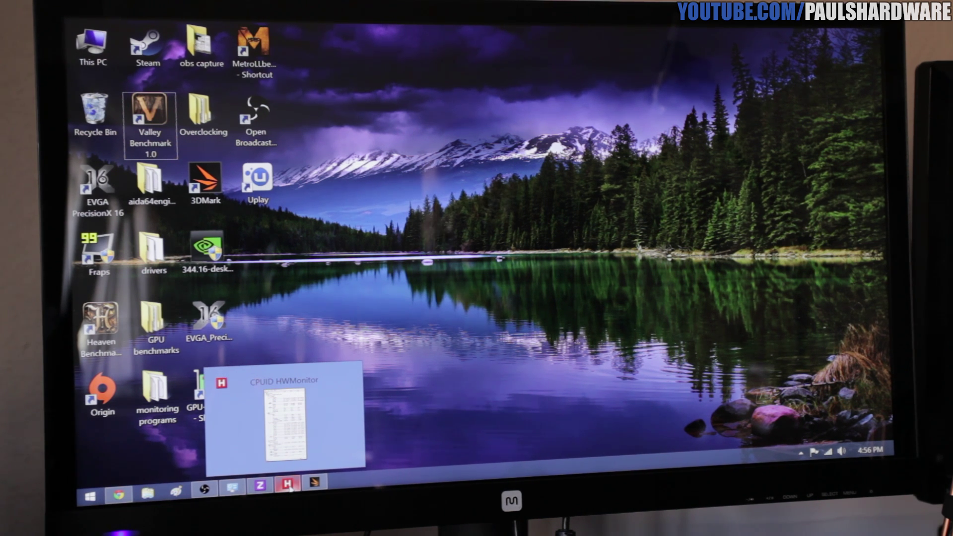
left_click(314, 483)
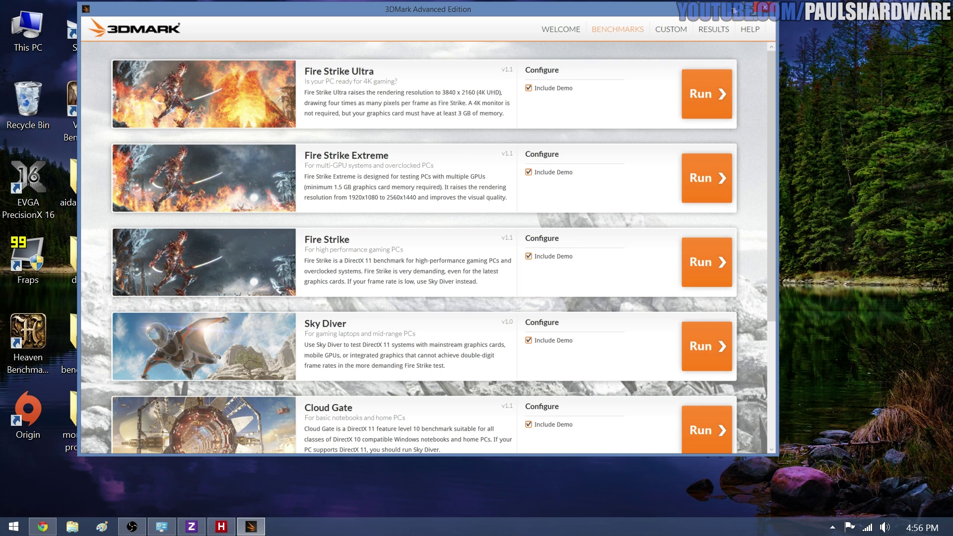
left_click(734, 10)
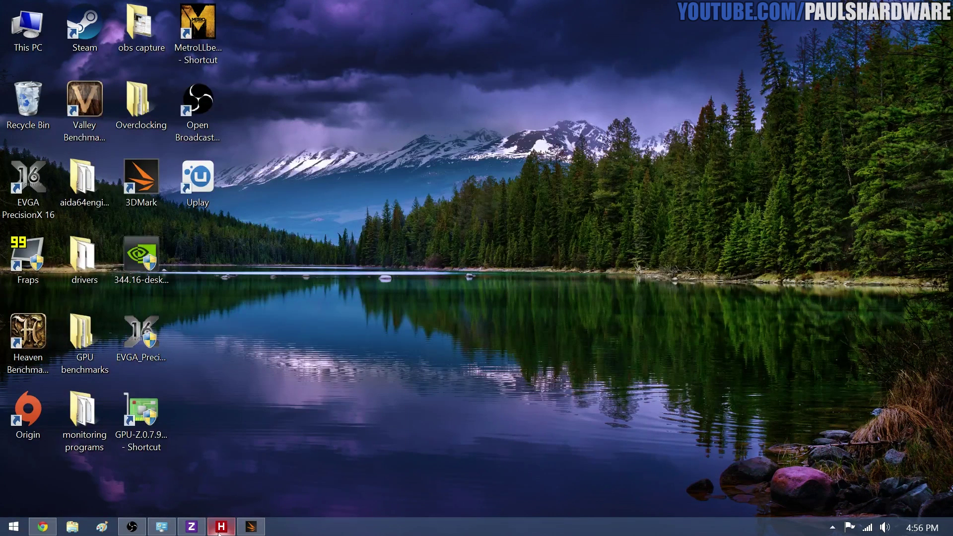
mouse_move(221, 528)
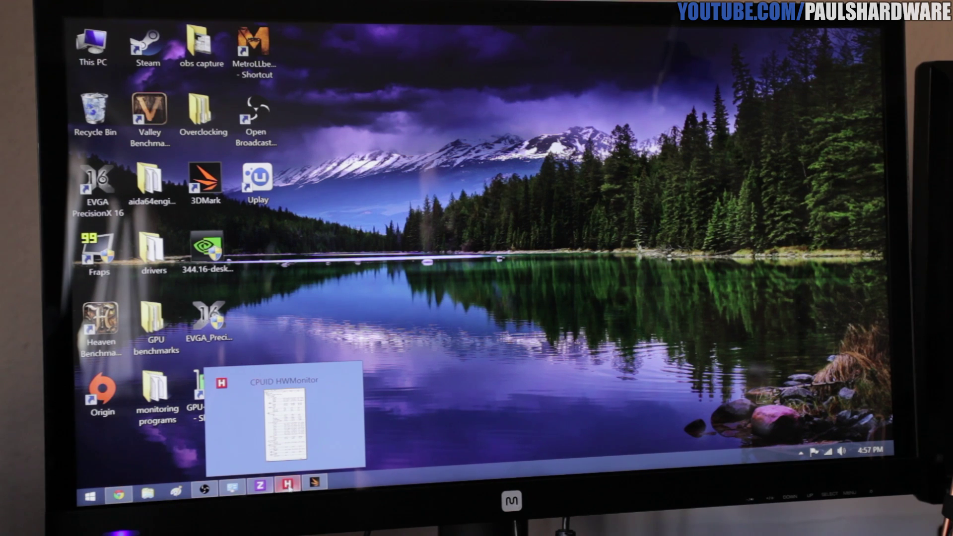
left_click(220, 528)
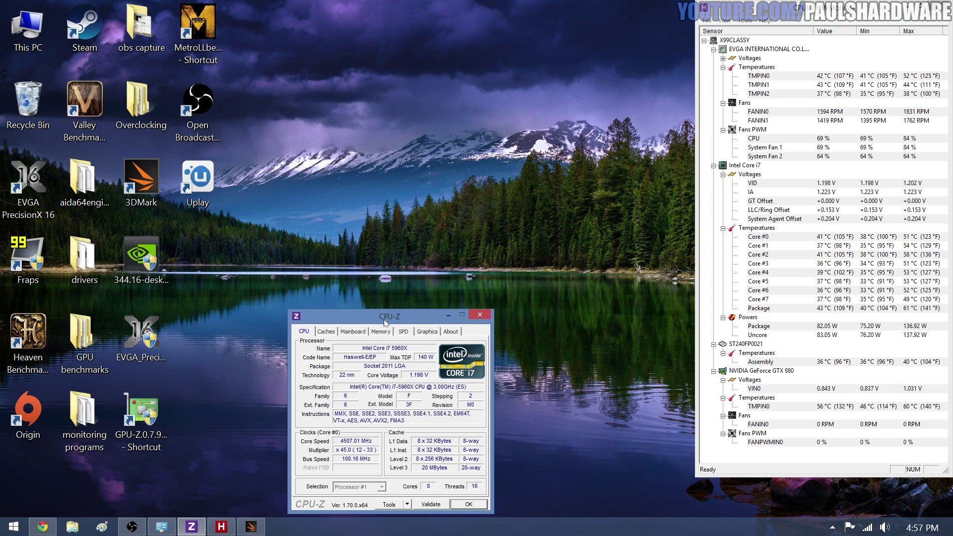
- Page through CPU-Z's Mainboard, Memory, SPD and Graphics tabs, ending back on the CPU tab
left_click_drag(384, 323, 387, 322)
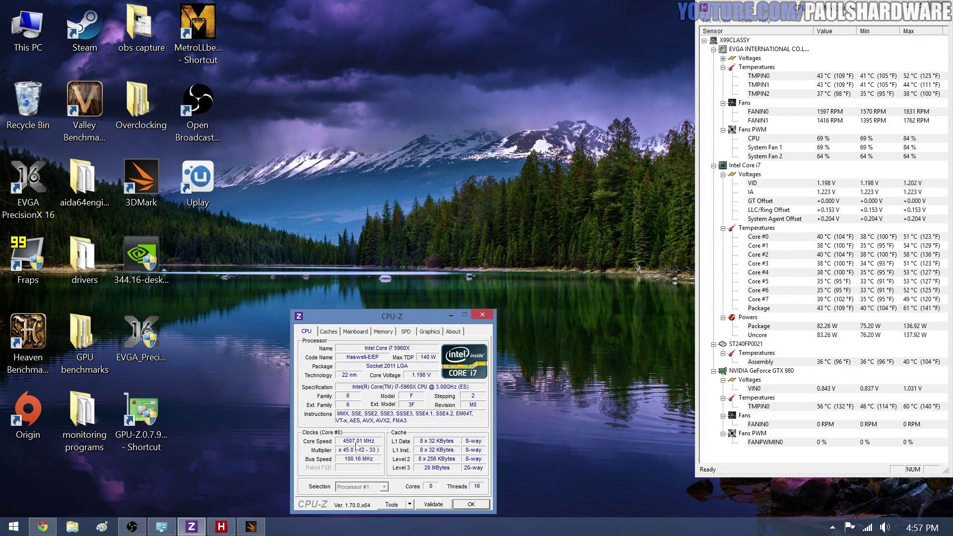
left_click(355, 332)
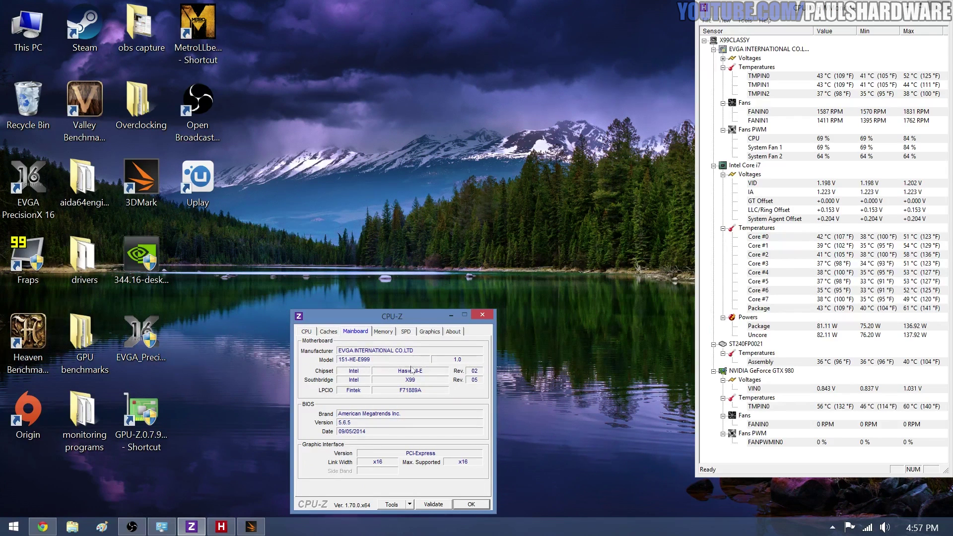
left_click_drag(420, 322, 421, 321)
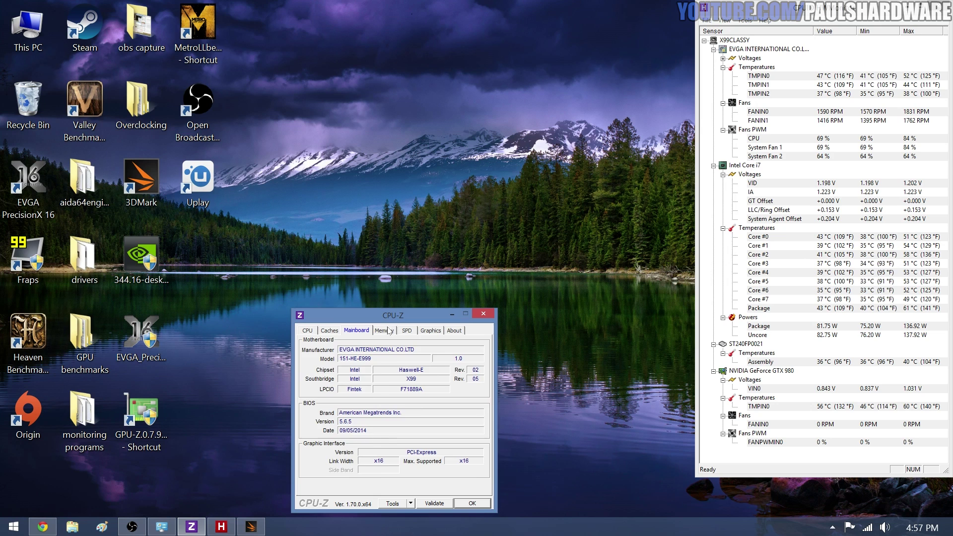
left_click(388, 330)
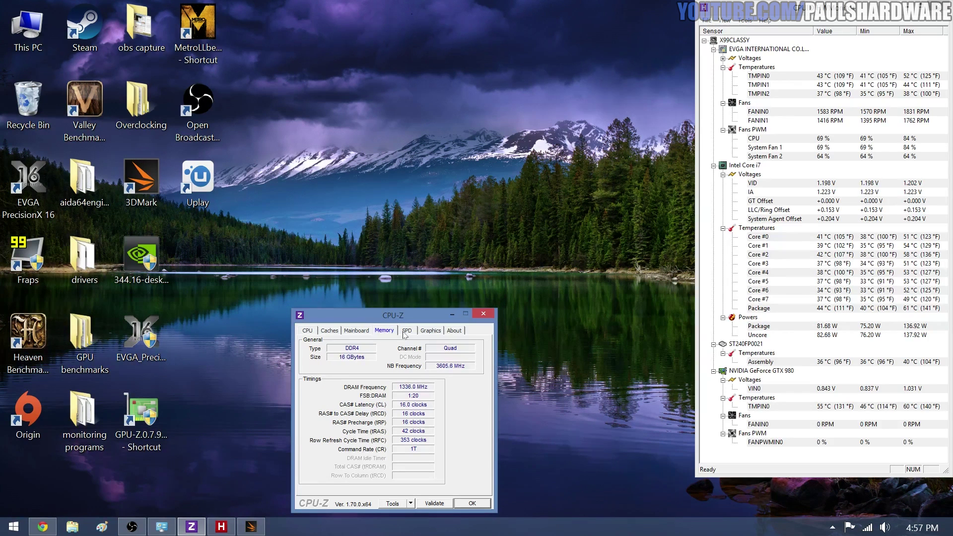
left_click(405, 332)
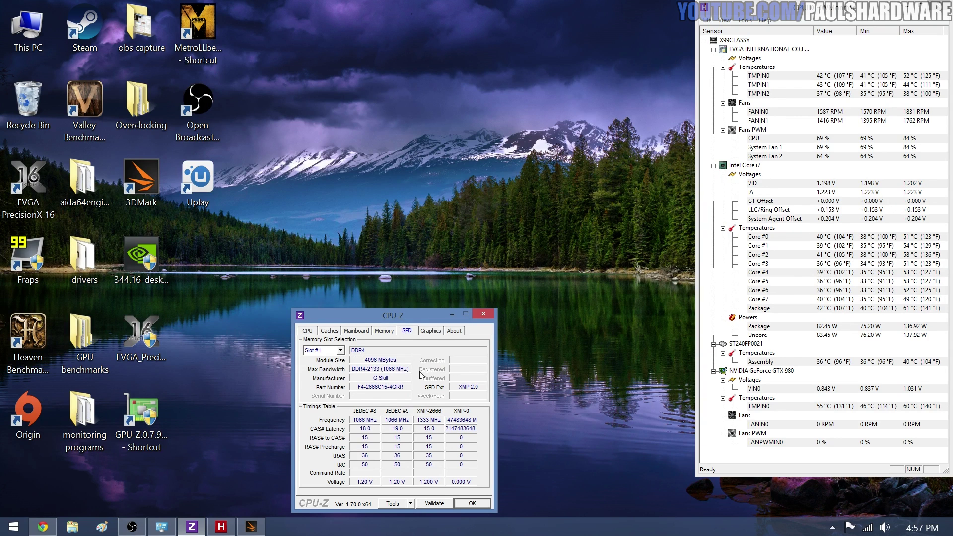
left_click(432, 333)
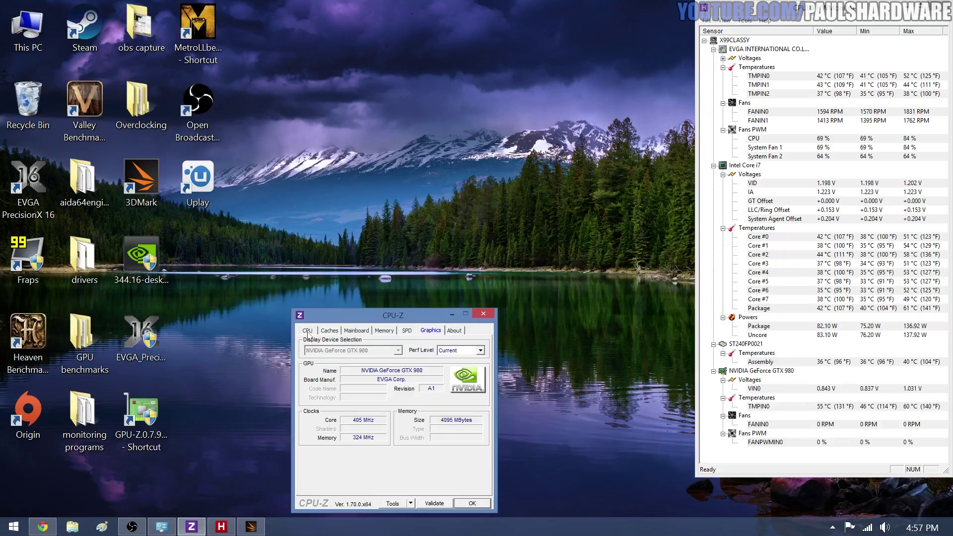
left_click(308, 331)
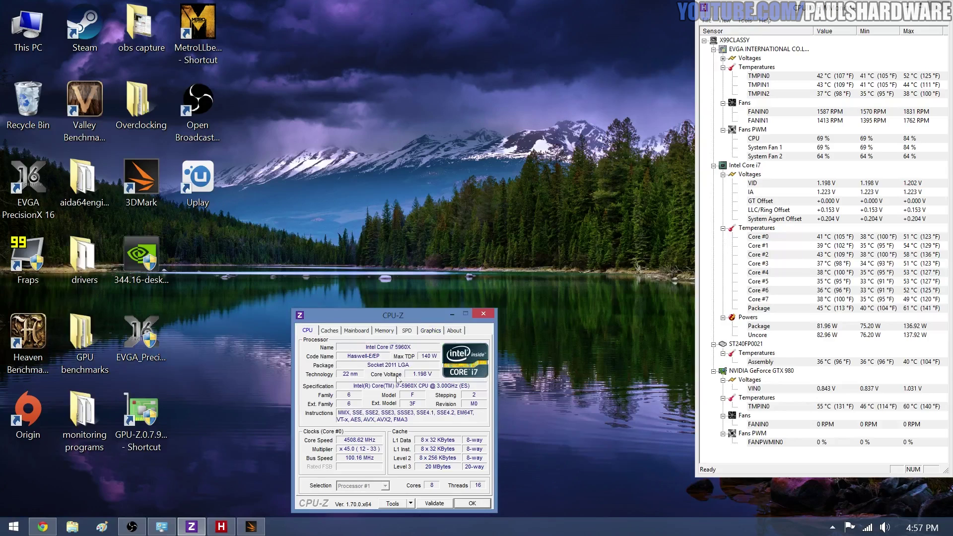
- Open GPU-Z from the tray with its GTX 980 card details and sensor windows
left_click(833, 527)
left_click(856, 441)
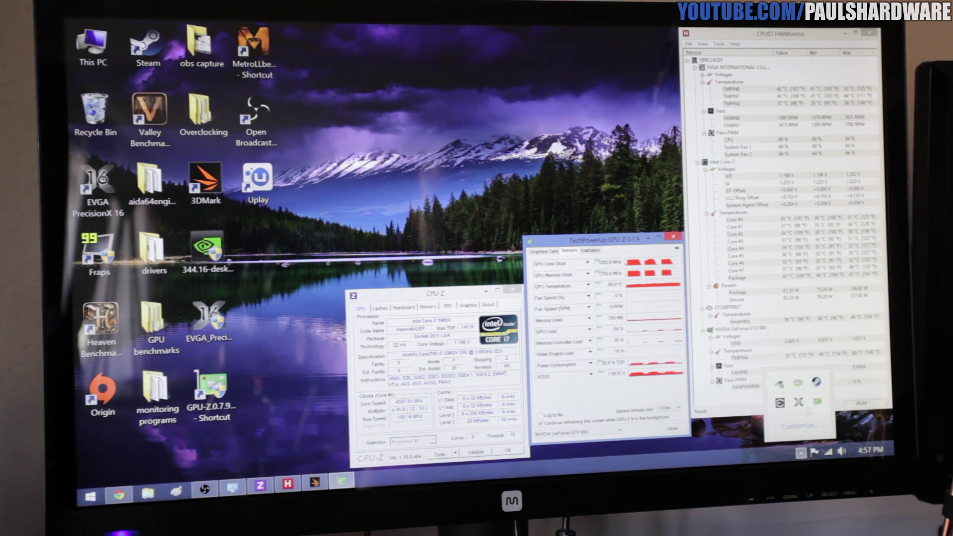
left_click(817, 401)
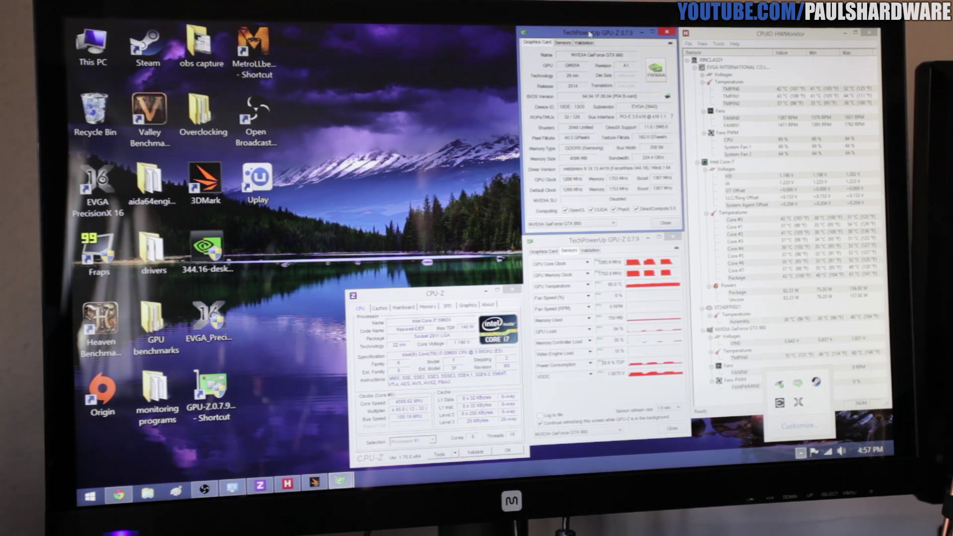
left_click(606, 244)
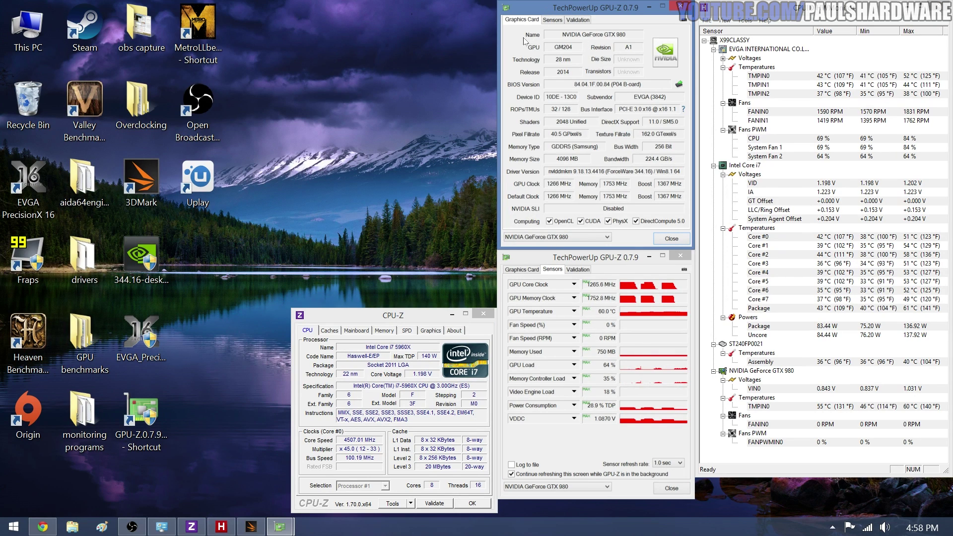
mouse_move(580, 37)
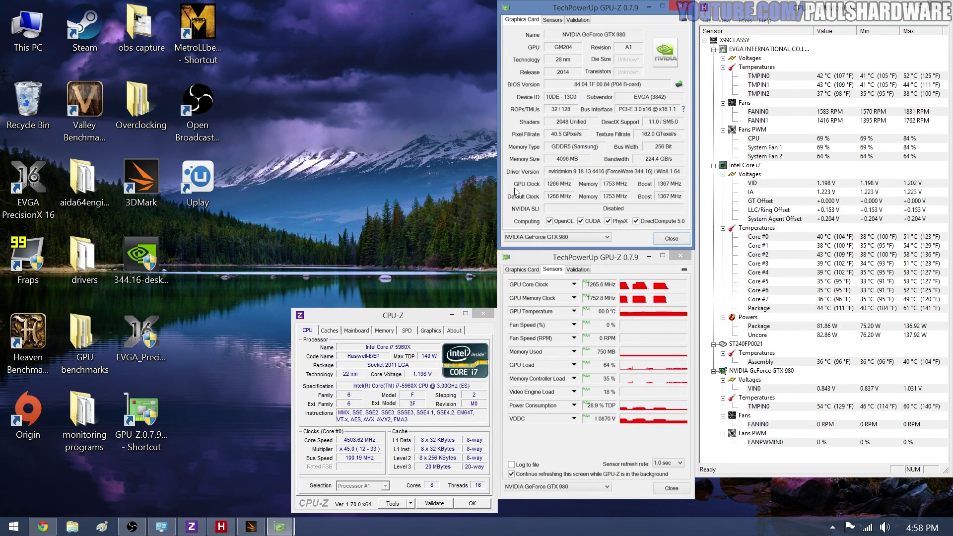
mouse_move(568, 191)
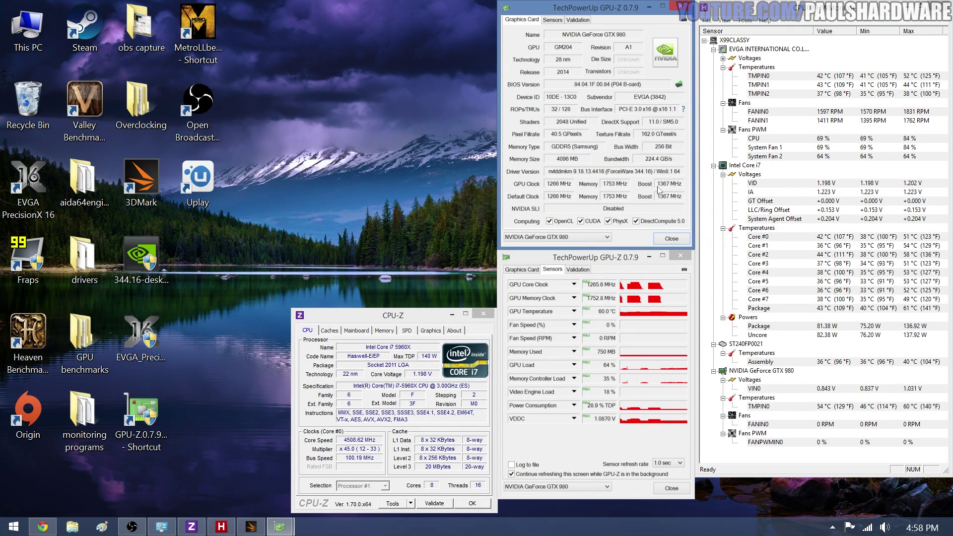
mouse_move(664, 191)
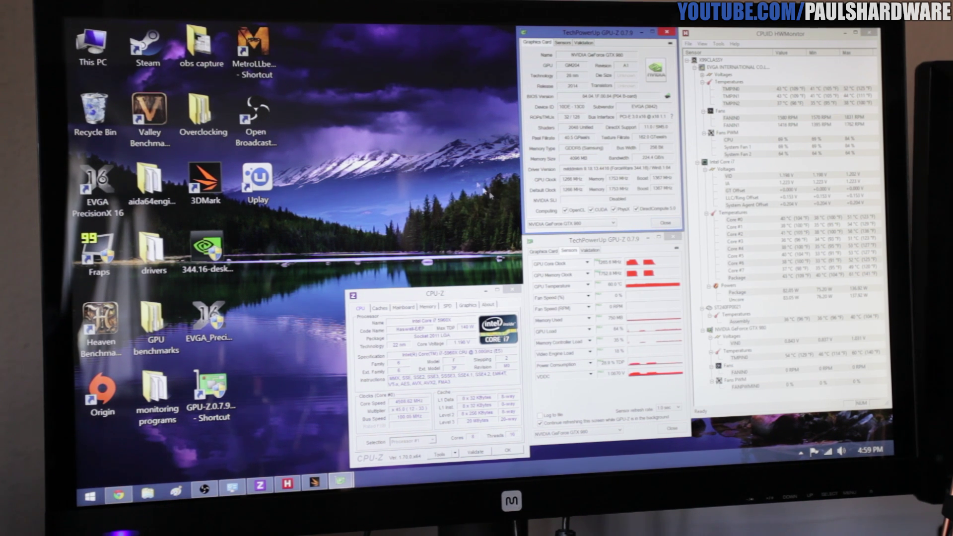
- Bring CPU-Z forward and launch EVGA Precision X 16 from the tray overflow
left_click(445, 293)
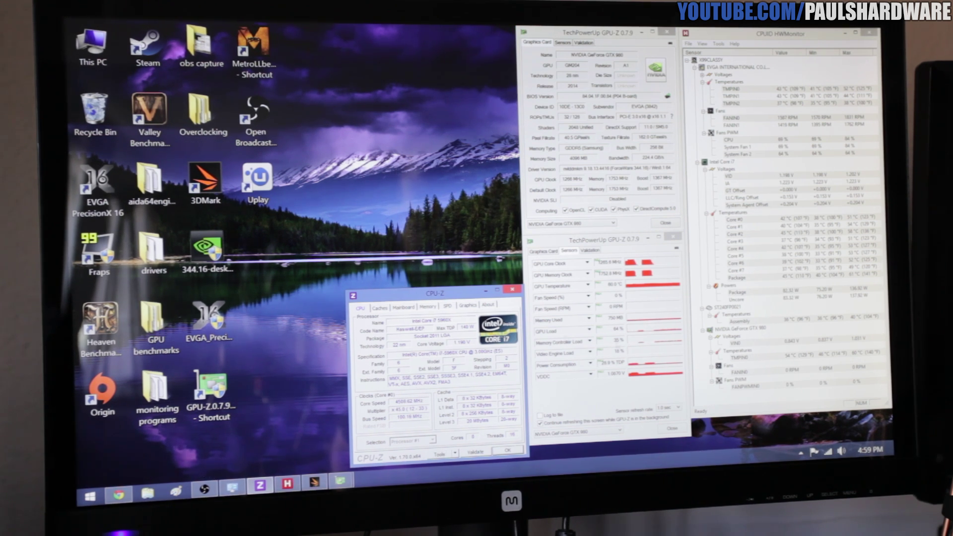
left_click(800, 453)
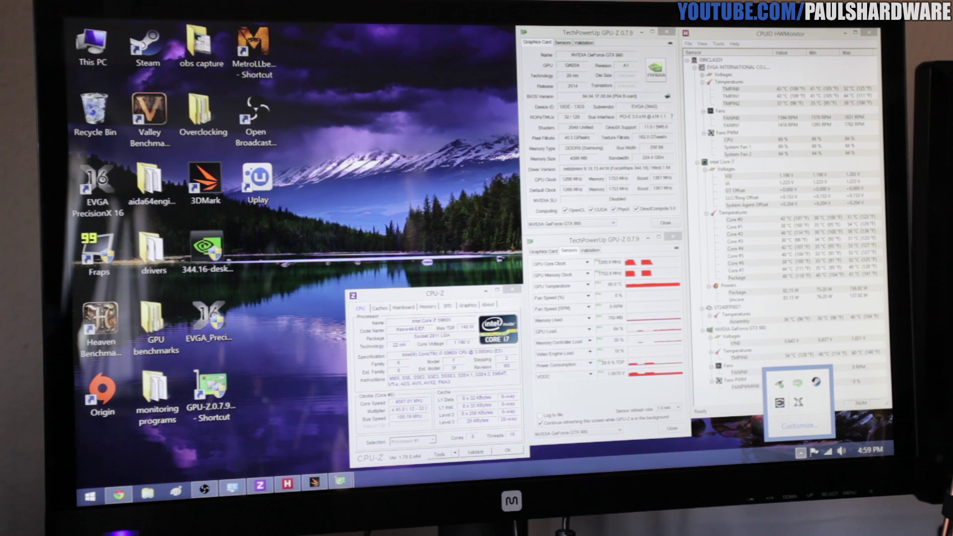
left_click(798, 402)
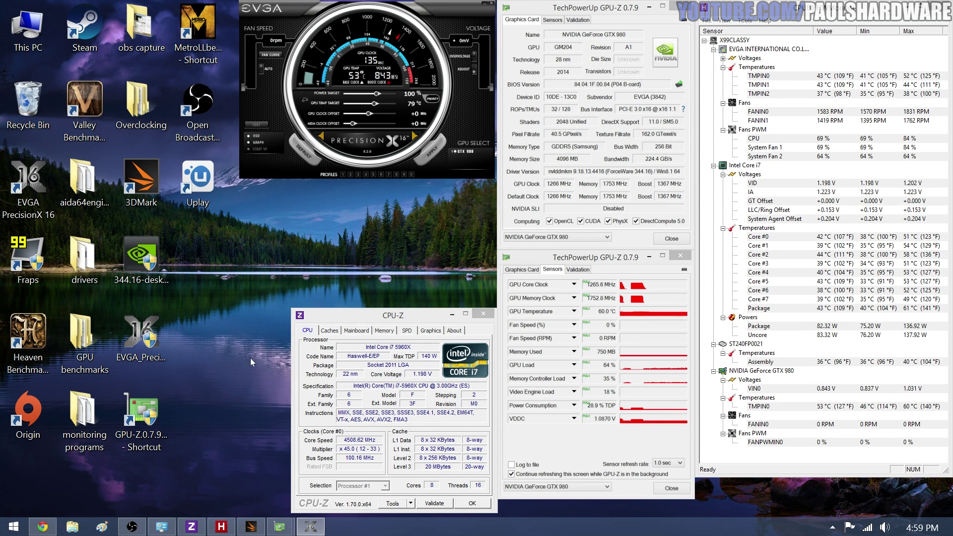
- Bring 3DMark to the front for the Fire Strike Ultra run
left_click(251, 527)
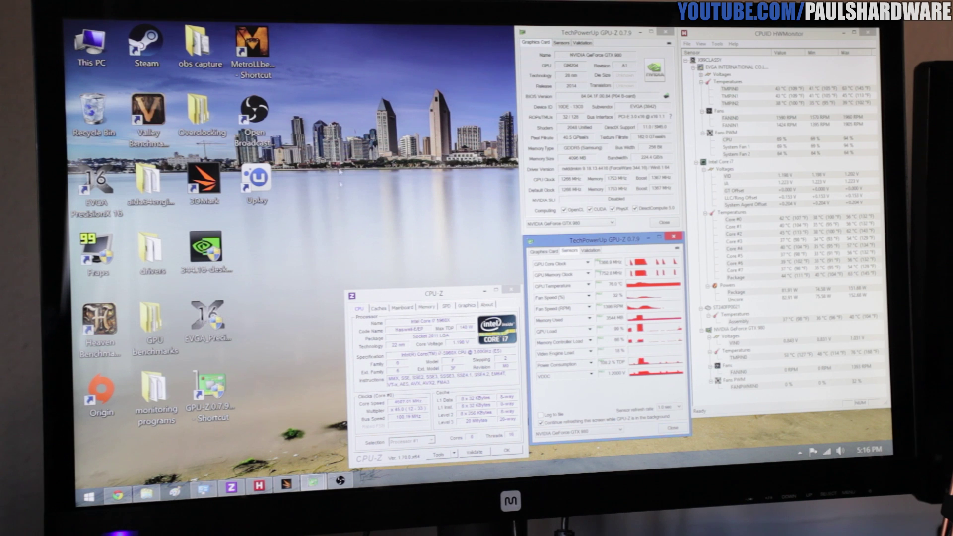
- Close the Fire Strike Ultra results (score 3194) and clear the desktop icon selection
left_click(349, 188)
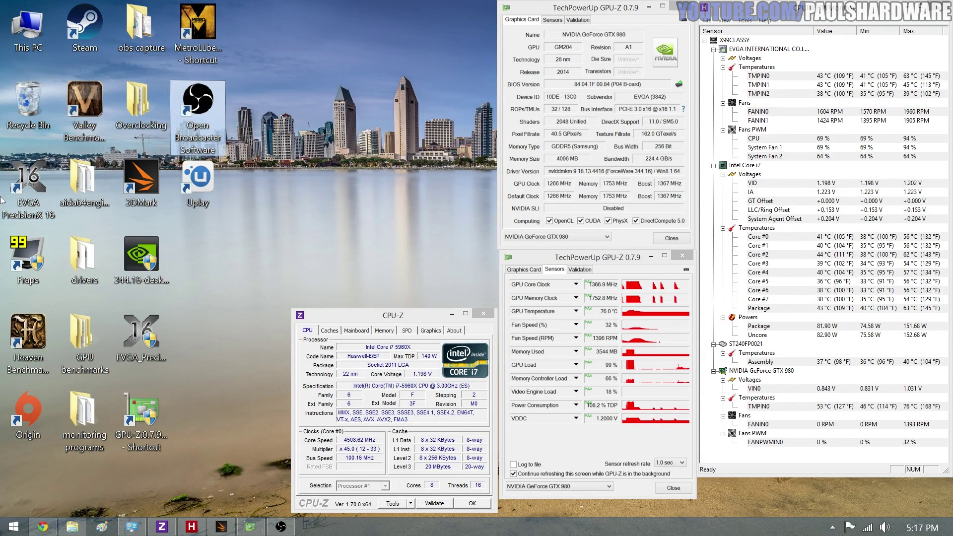
left_click(306, 265)
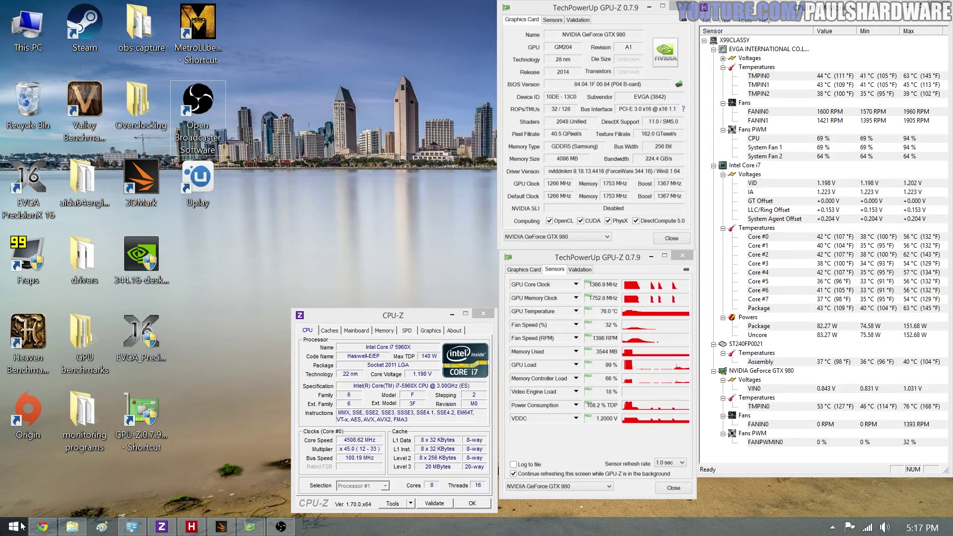
- Launch EVGA Precision X 16, approve its permission prompt, and nudge its window up and right
double_click(29, 186)
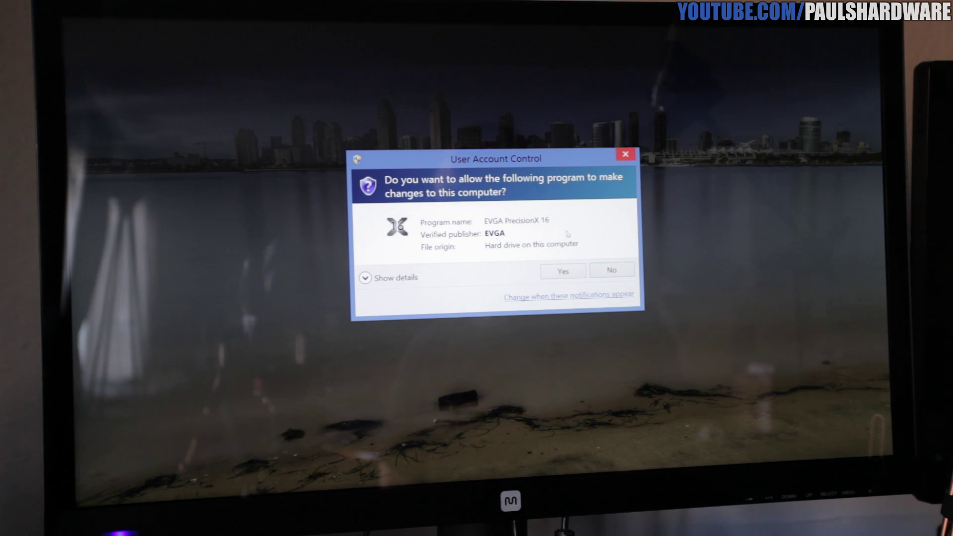
left_click(563, 271)
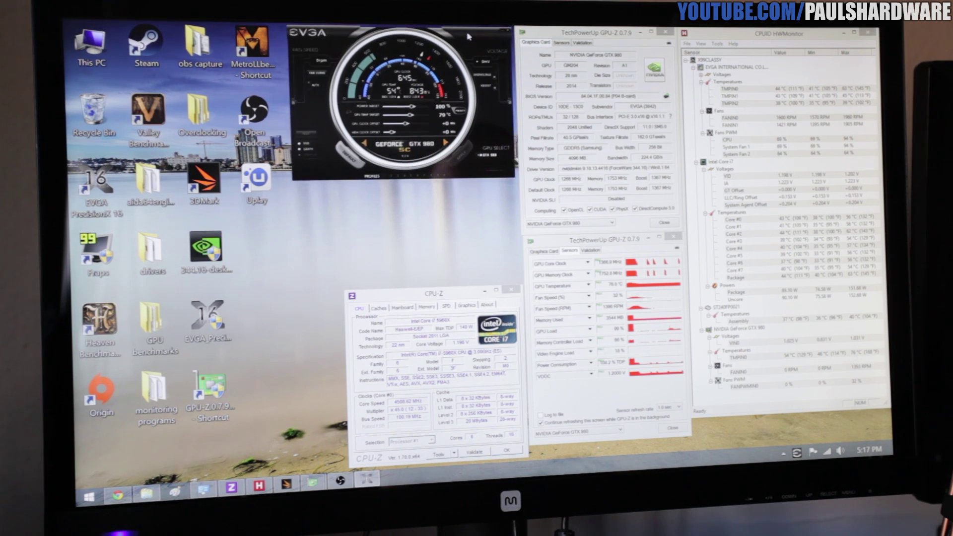
left_click_drag(467, 36, 470, 35)
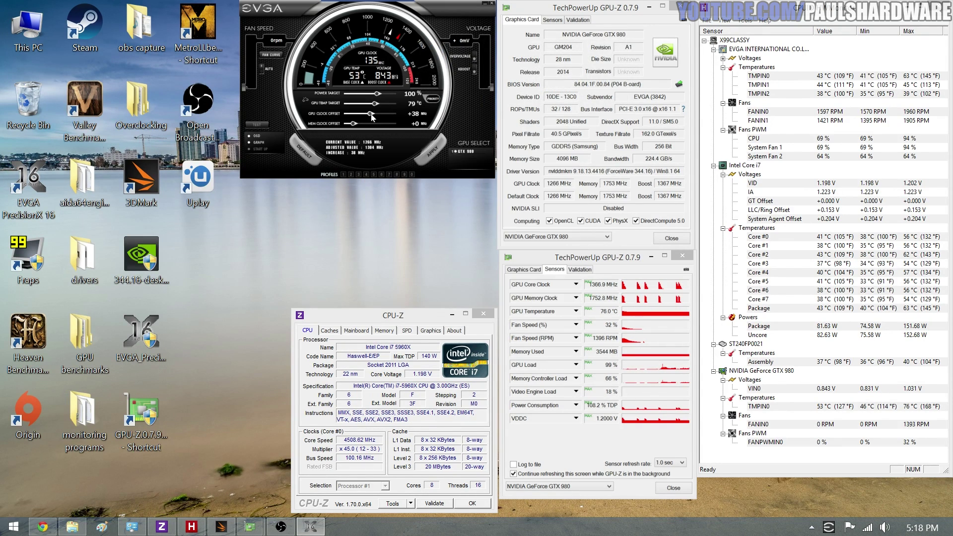
- Enter 100 in the GPU Clock Offset value box for a +100 MHz core offset
left_click_drag(371, 116, 375, 116)
left_click(410, 112)
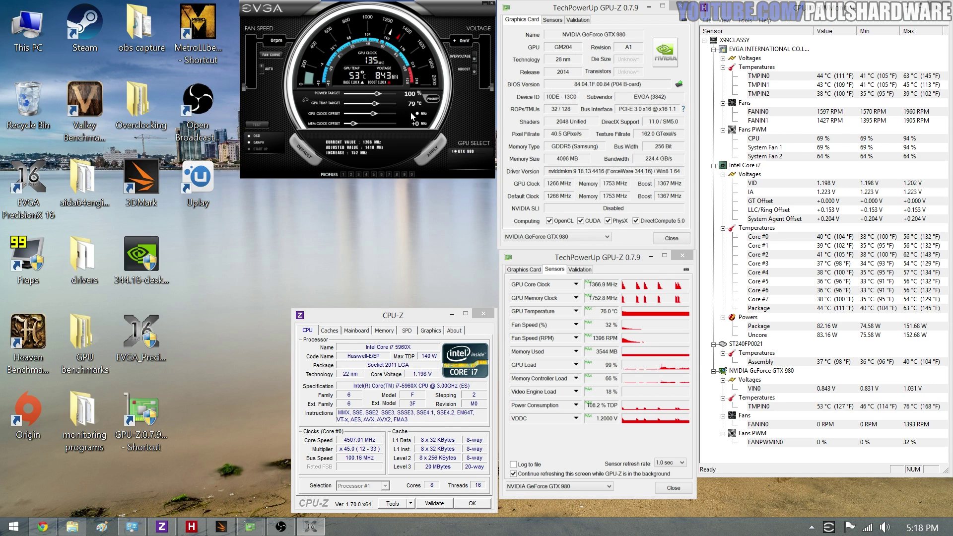
type("100")
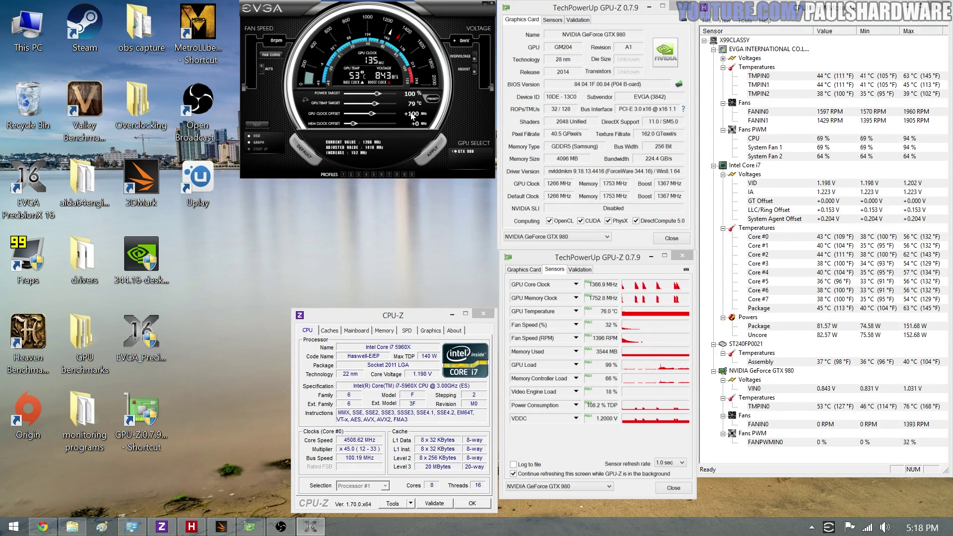
key("Return")
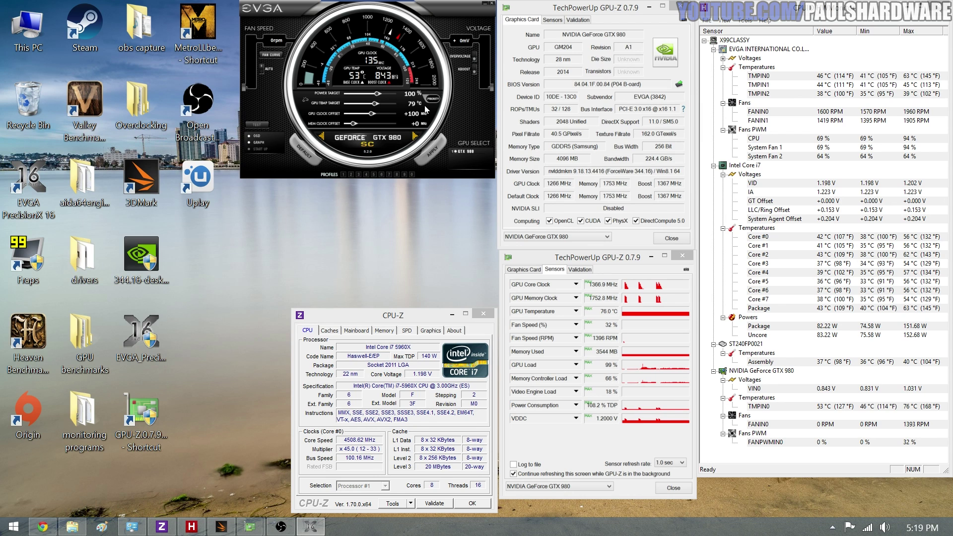
- Drag the Power Target slider up to 124% and the GPU Temp Target slider to 85 °C
mouse_move(407, 96)
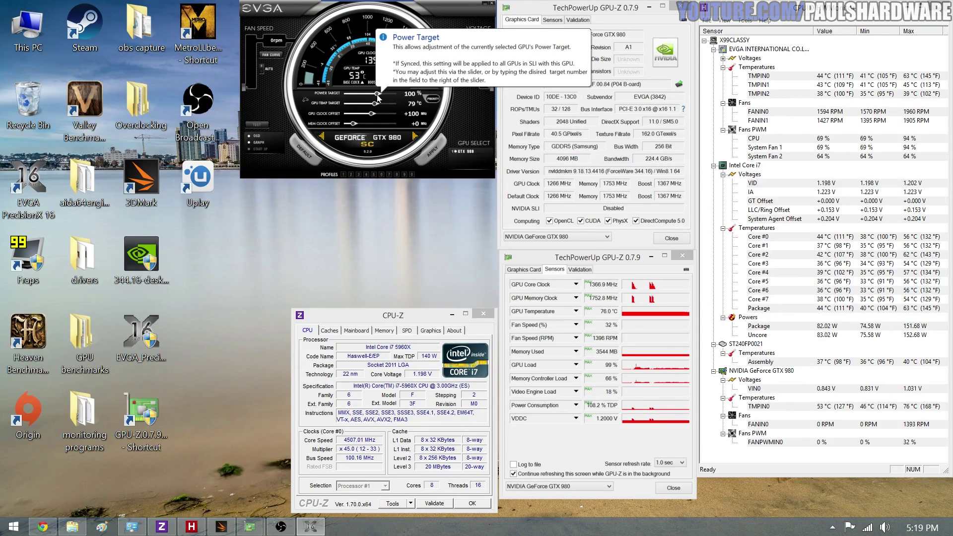
left_click_drag(378, 96, 387, 98)
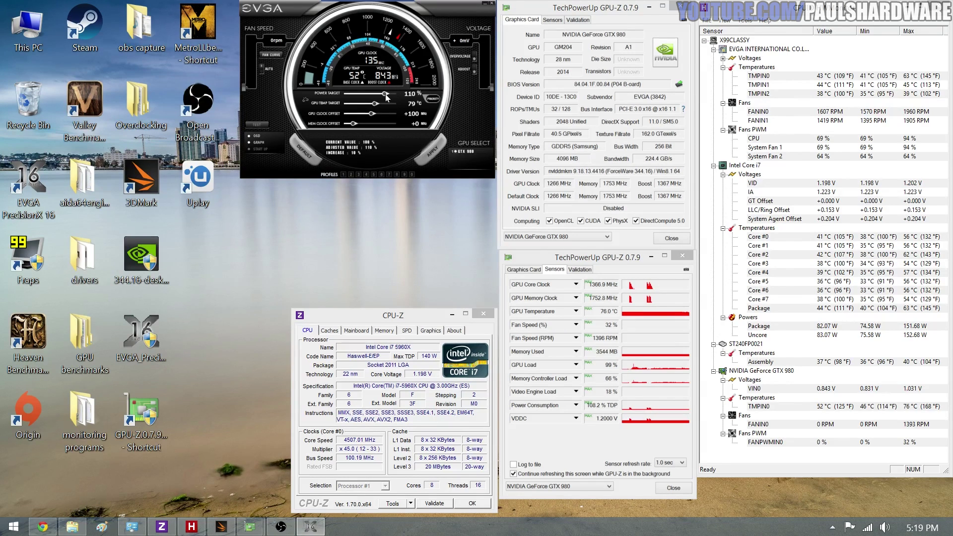
left_click_drag(387, 98, 397, 100)
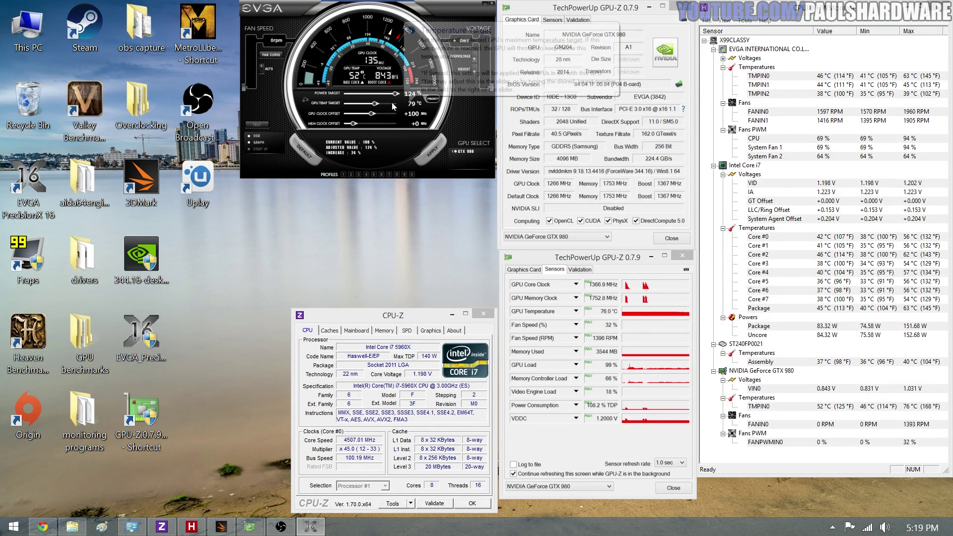
mouse_move(377, 106)
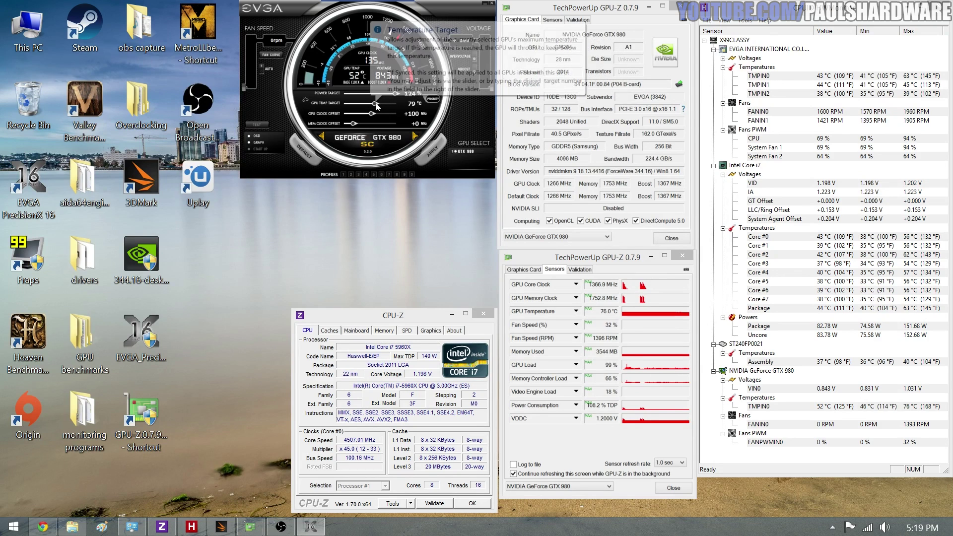
left_click_drag(375, 103, 387, 110)
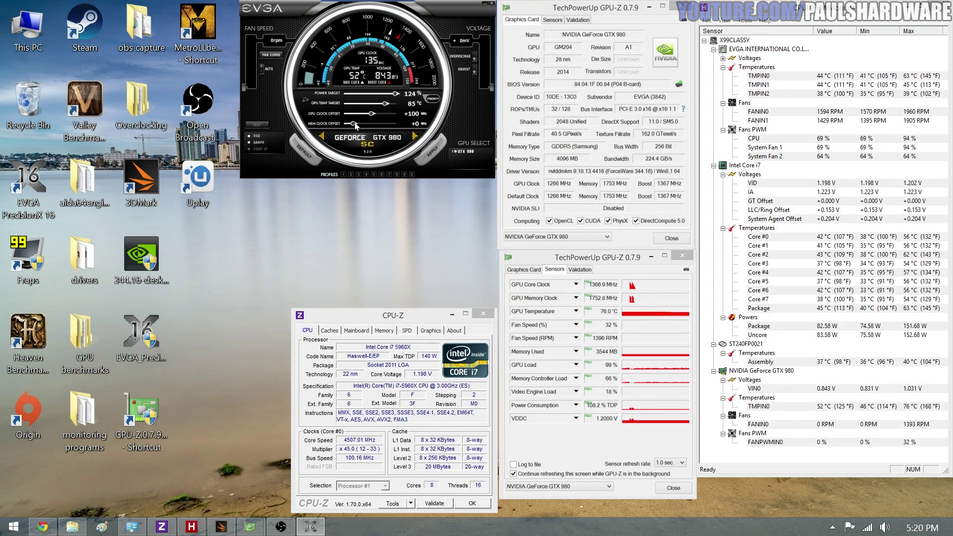
- Set a +100 MHz memory clock offset and apply the new overclock to the card
left_click_drag(352, 122, 358, 126)
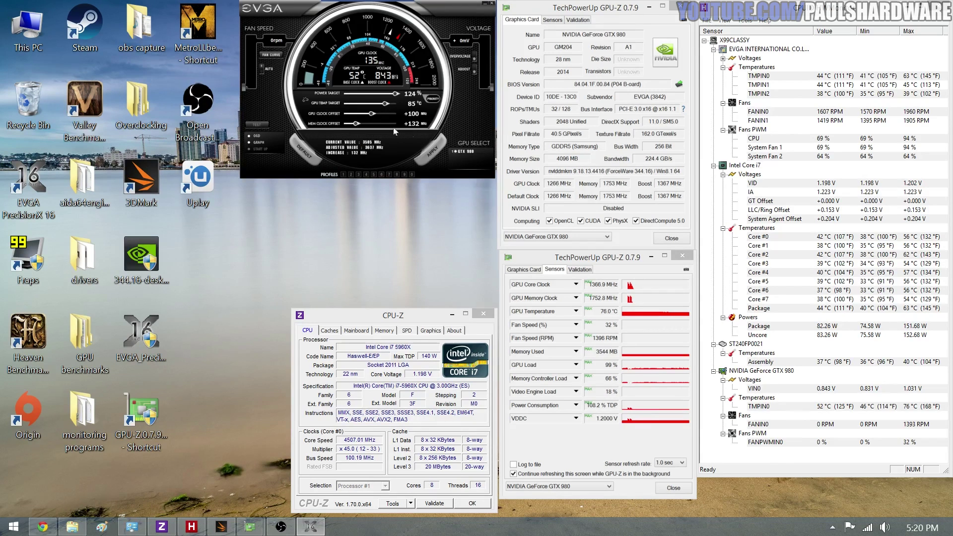
left_click(413, 126)
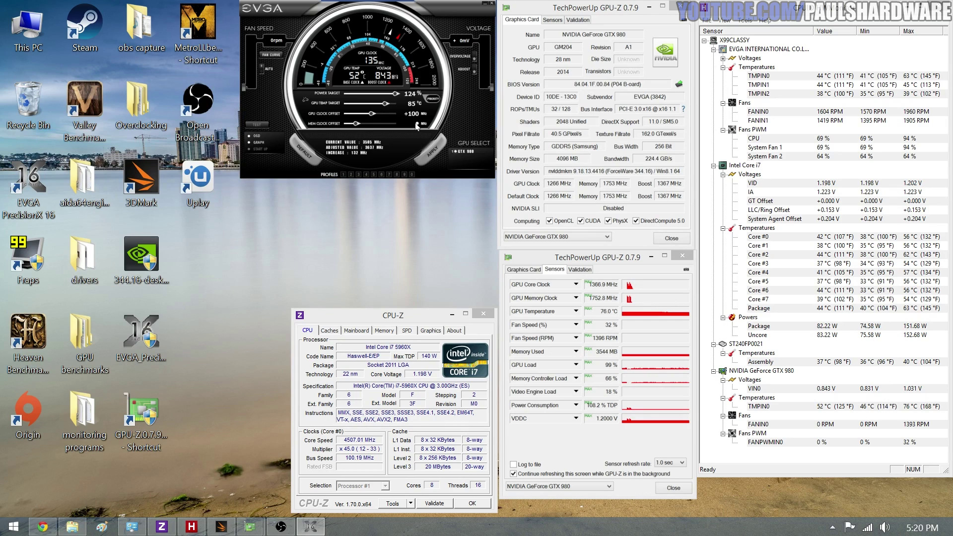
type("100")
key("Return")
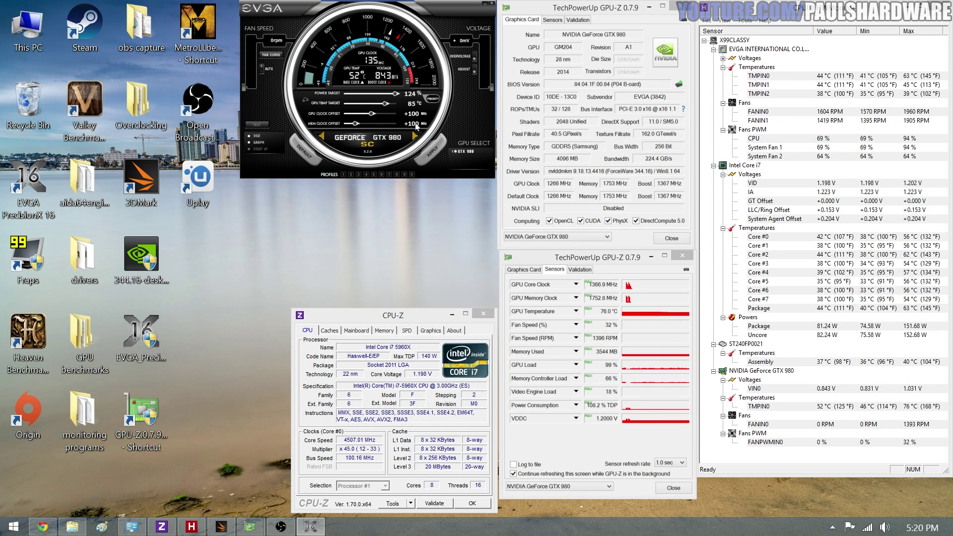
left_click(429, 157)
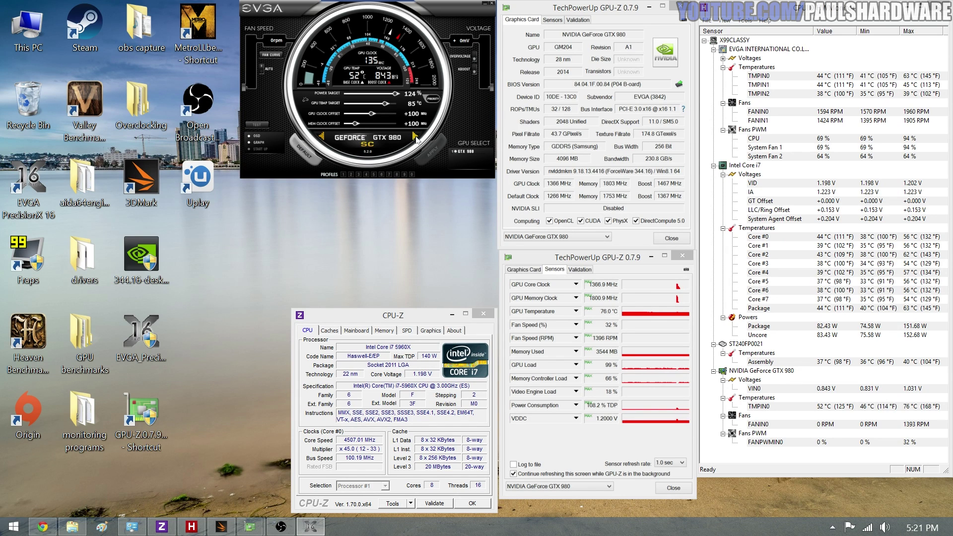
- Toggle between the power and clock graphs and the offset settings, then open the hardware monitor
left_click(415, 138)
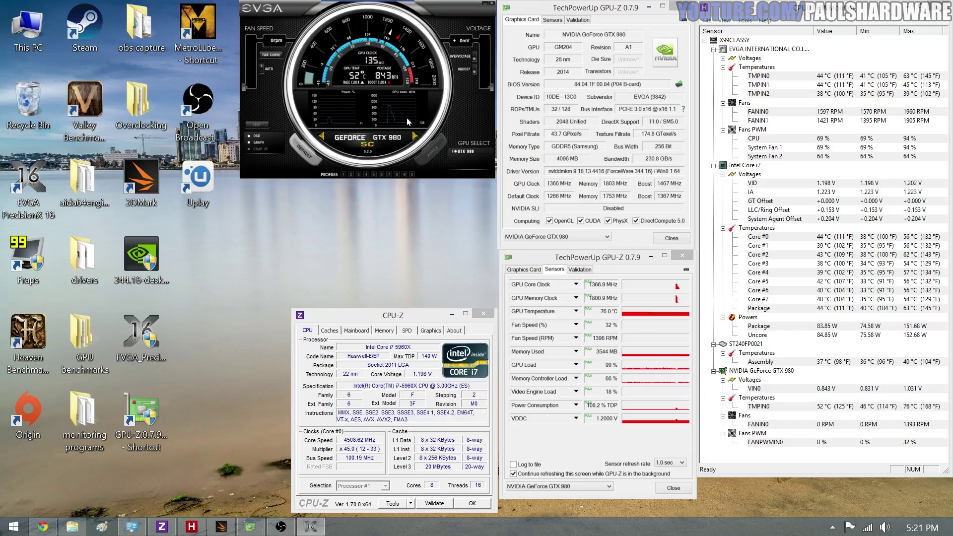
left_click(323, 138)
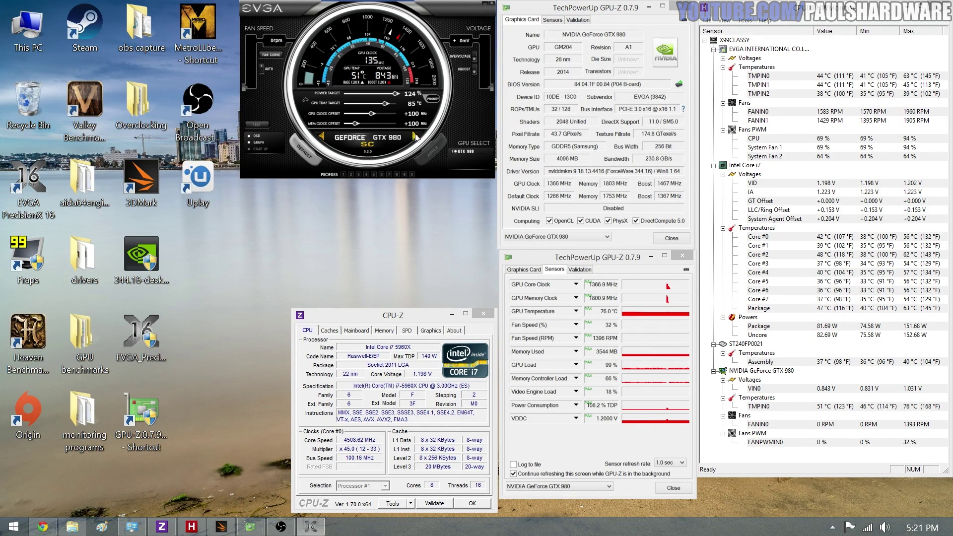
left_click(415, 136)
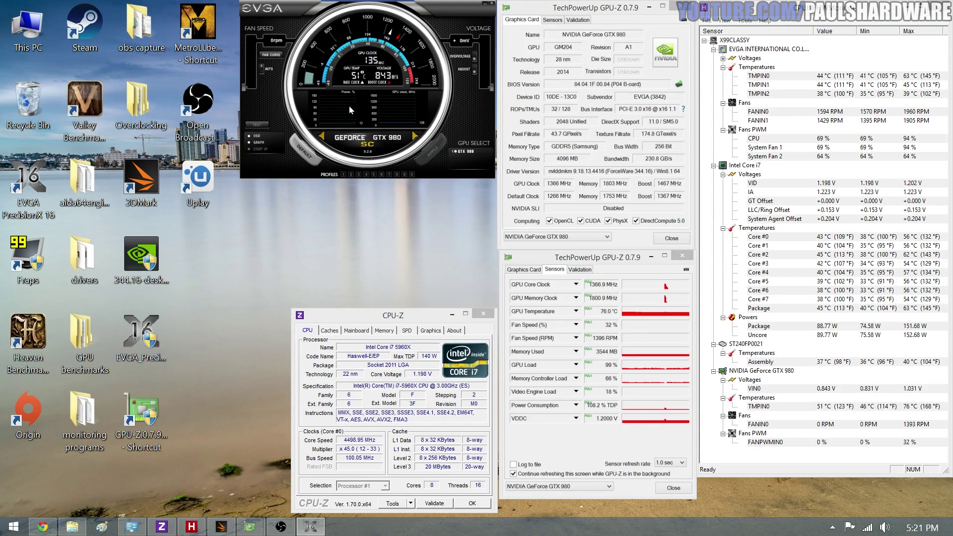
left_click(407, 107)
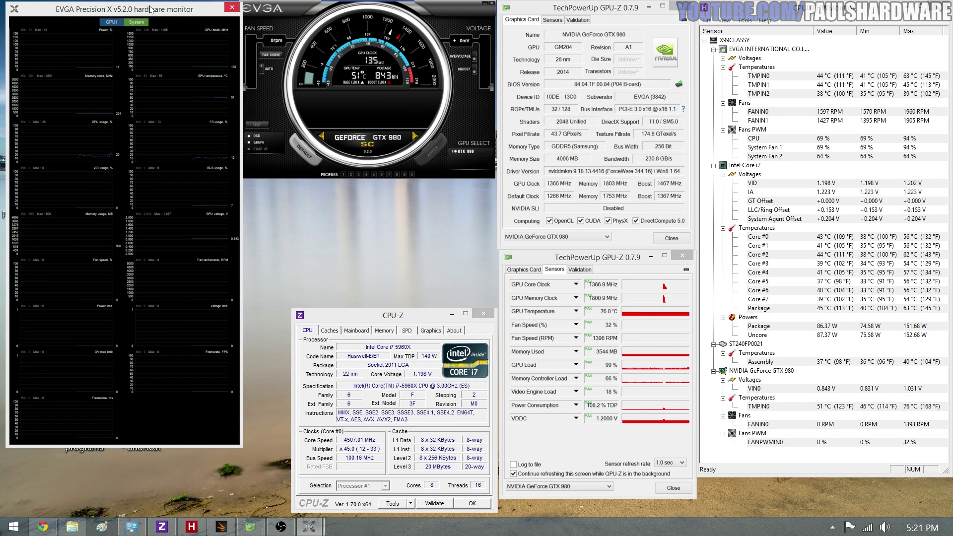
- Position the hardware monitor window and bring the overclocking settings back into view
left_click_drag(151, 9, 147, 7)
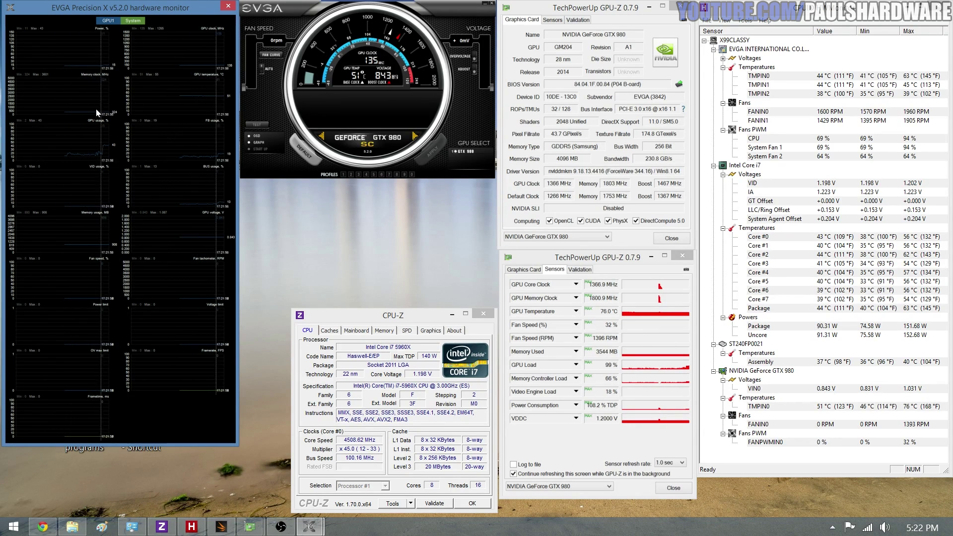
left_click_drag(182, 8, 184, 9)
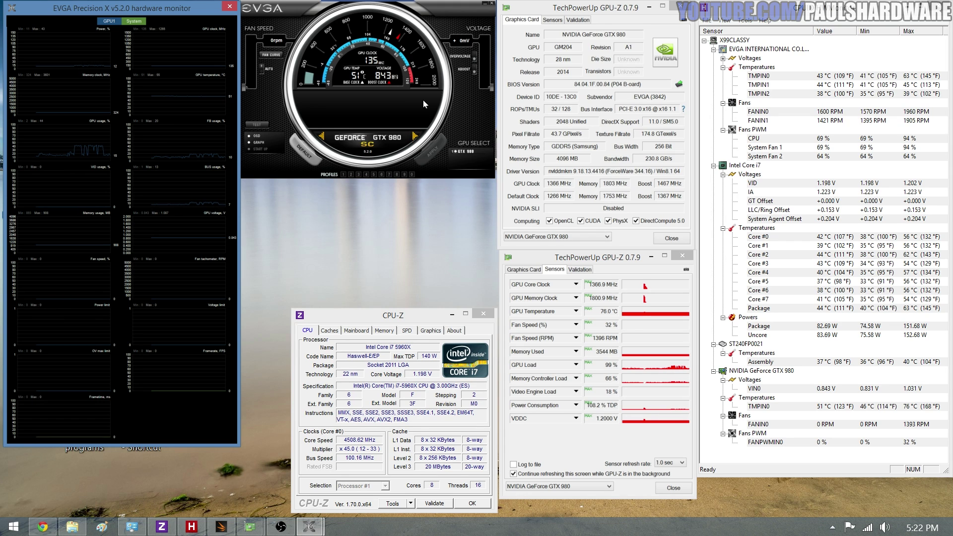
left_click(336, 136)
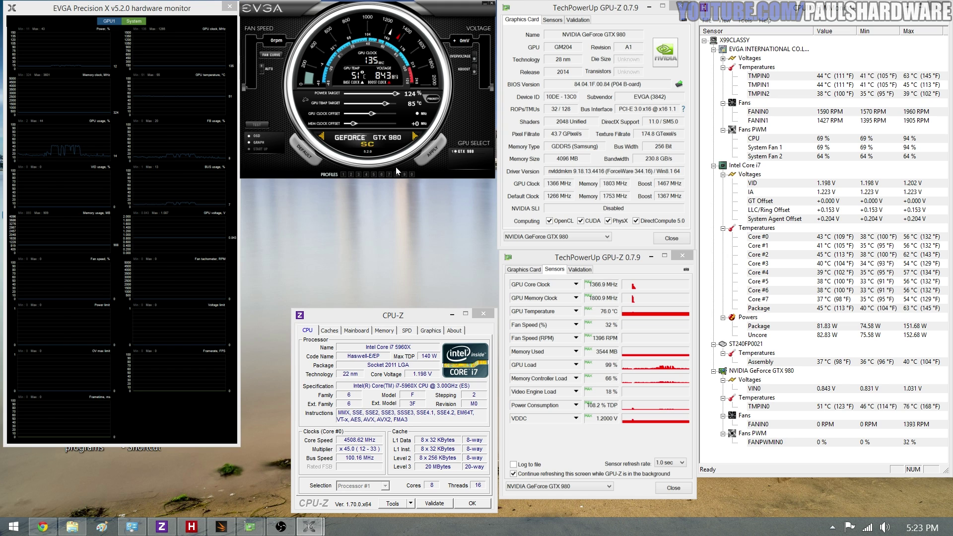
- Enter a +133 MHz core clock offset and apply it to the card
type("133")
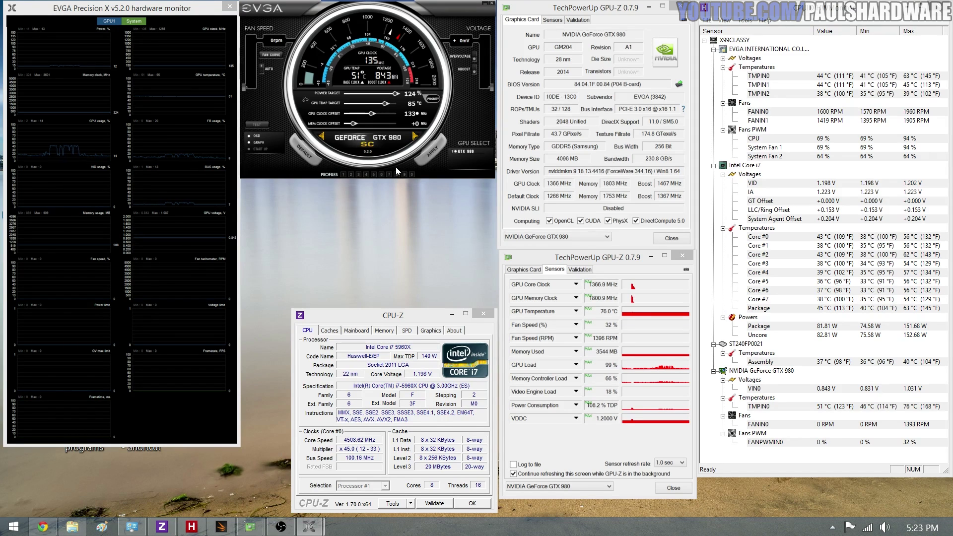
key("Return")
left_click(424, 151)
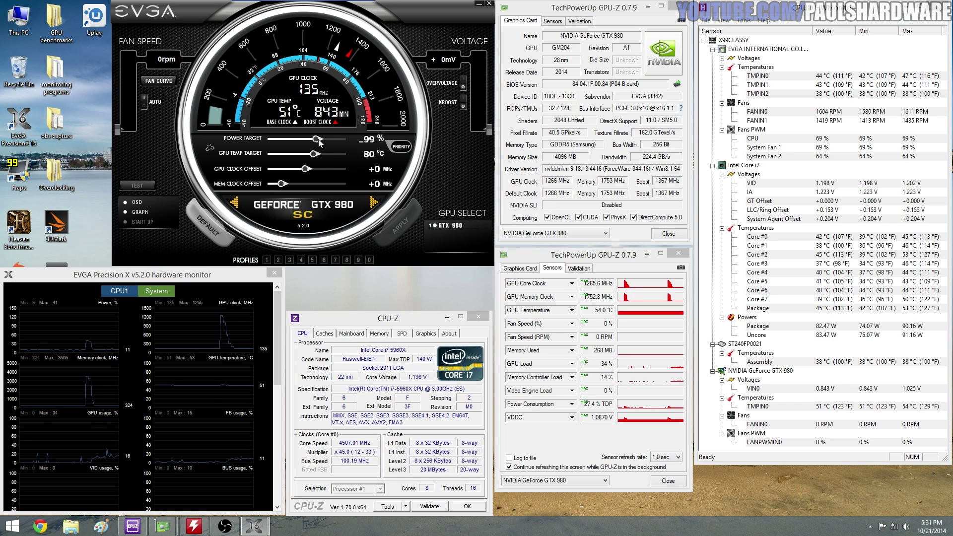
- Raise the power target to 124% and the GPU temperature target to 84 °C, then apply
left_click_drag(318, 139, 345, 140)
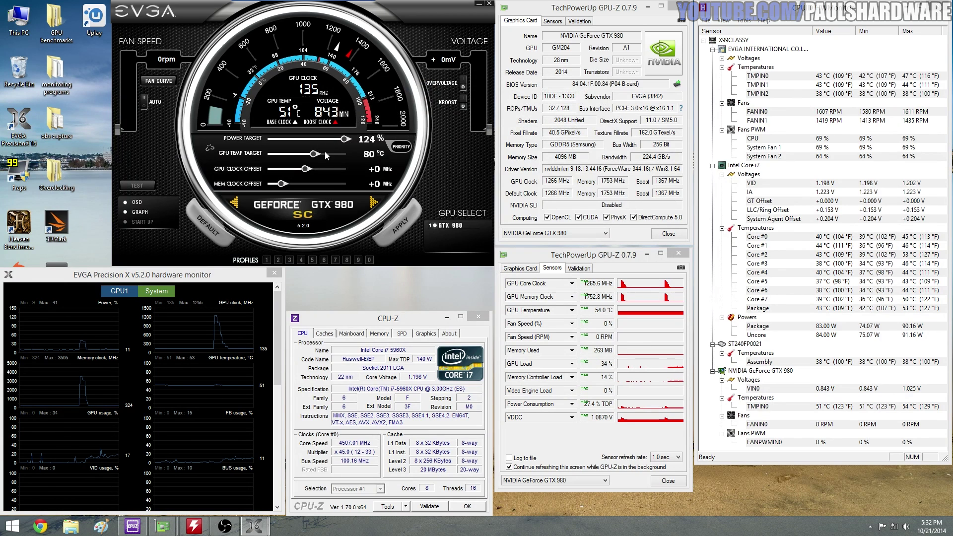
left_click_drag(314, 154, 323, 157)
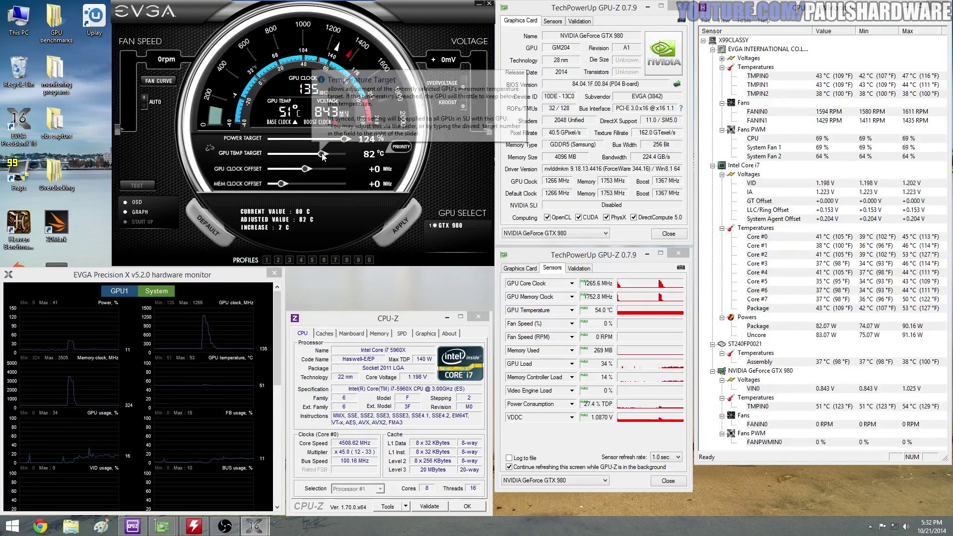
left_click_drag(323, 153, 328, 158)
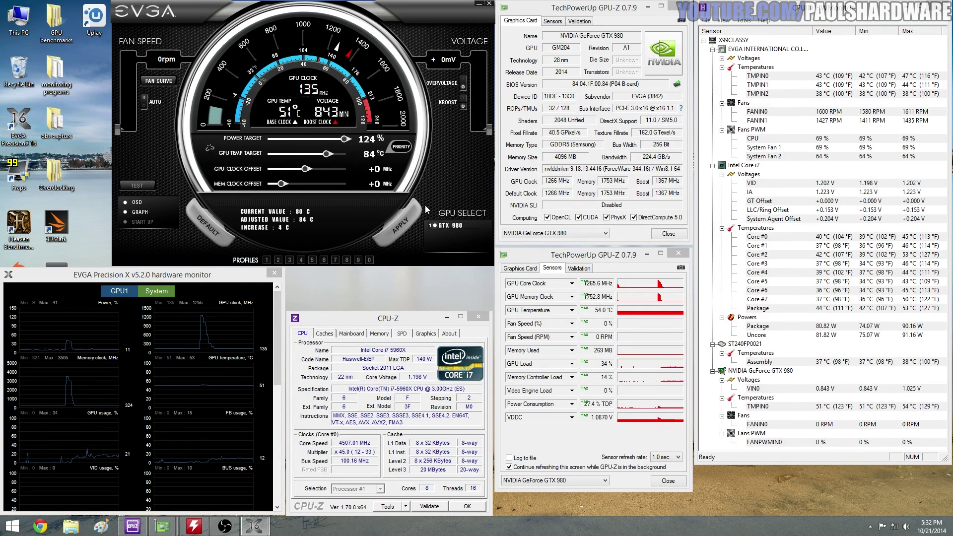
left_click(407, 214)
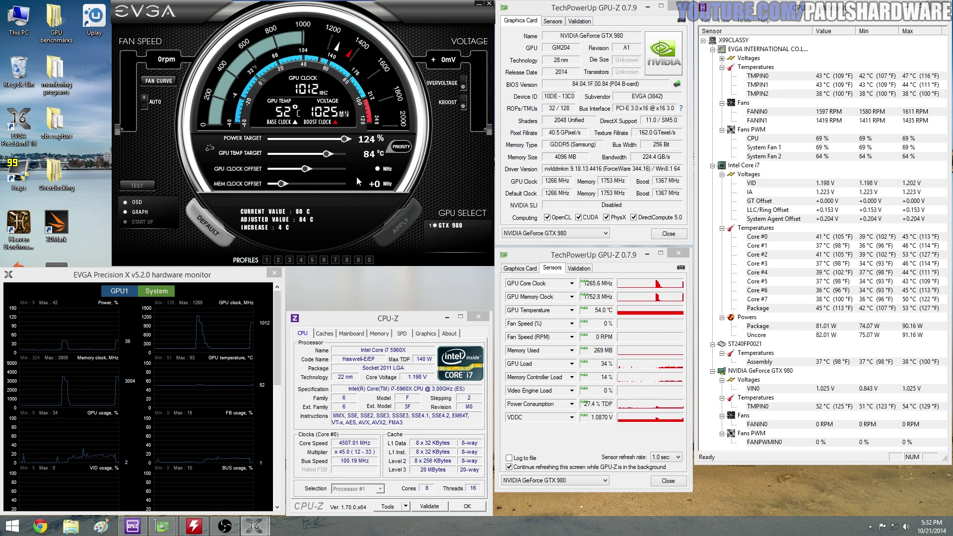
- Apply a +133 MHz core clock offset, enable overvoltage, and raise the voltage toward +50 mV
left_click(368, 172)
type("133")
key("Return")
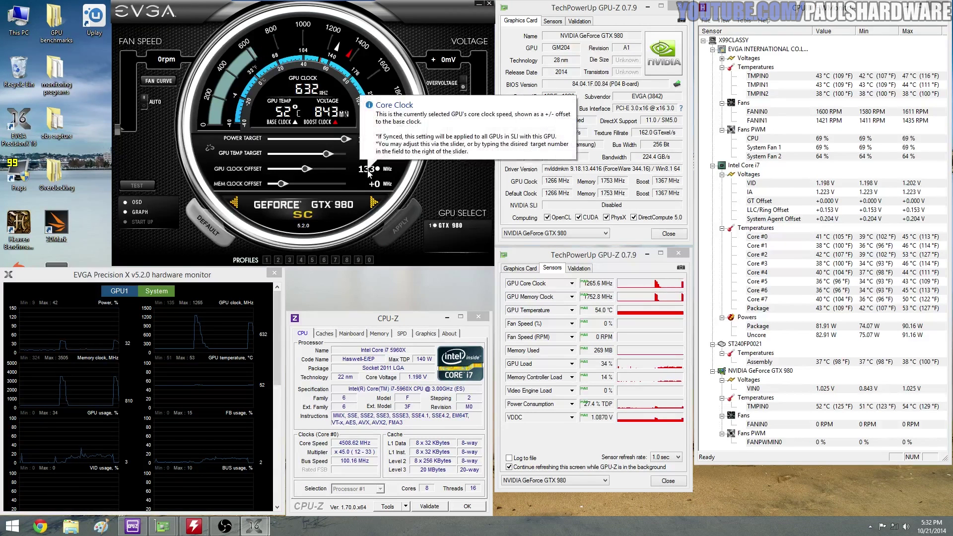
left_click(400, 213)
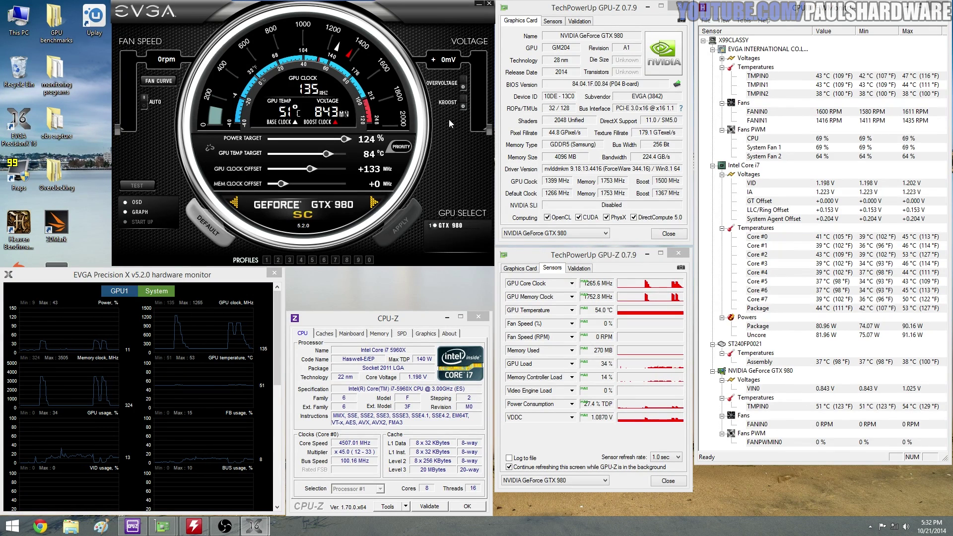
left_click(463, 87)
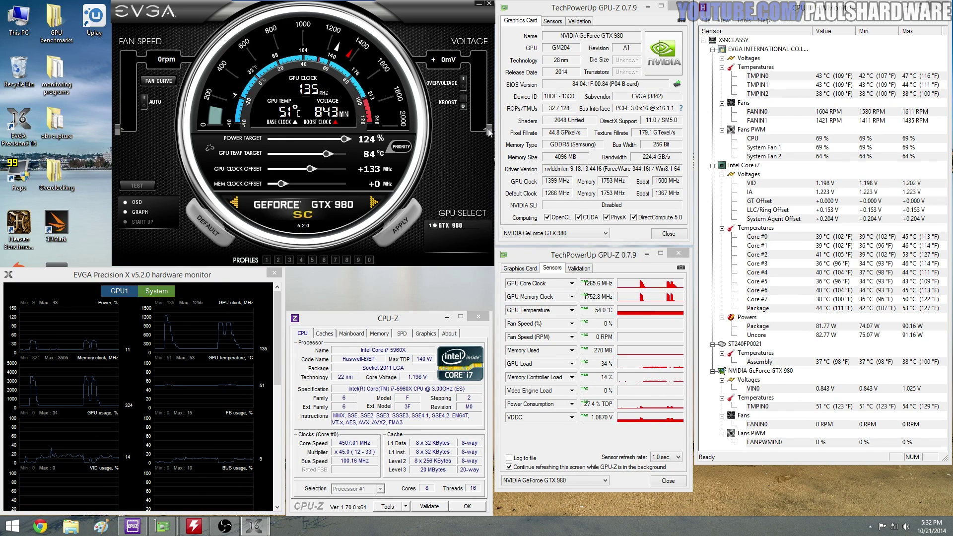
left_click_drag(488, 129, 498, 88)
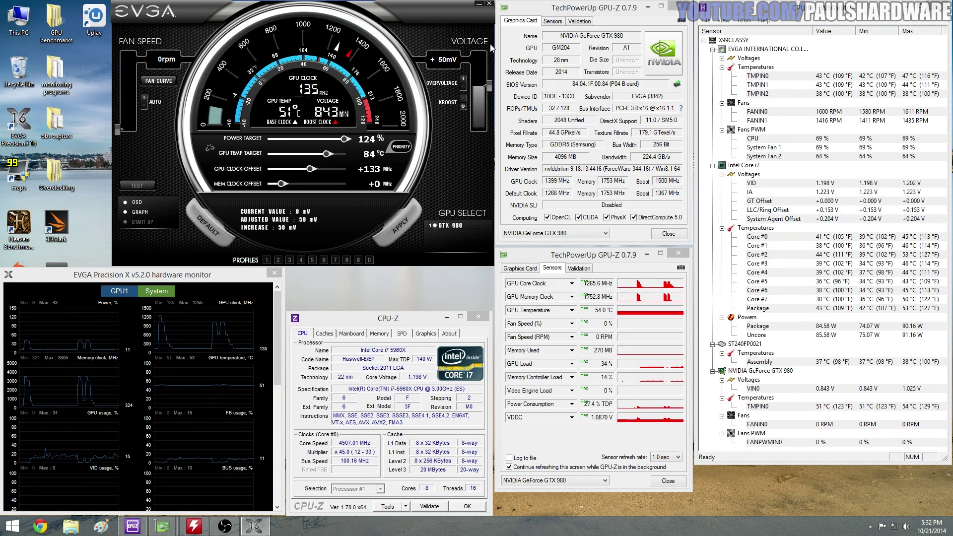
- Apply the +50 mV voltage increase to the card
left_click(411, 221)
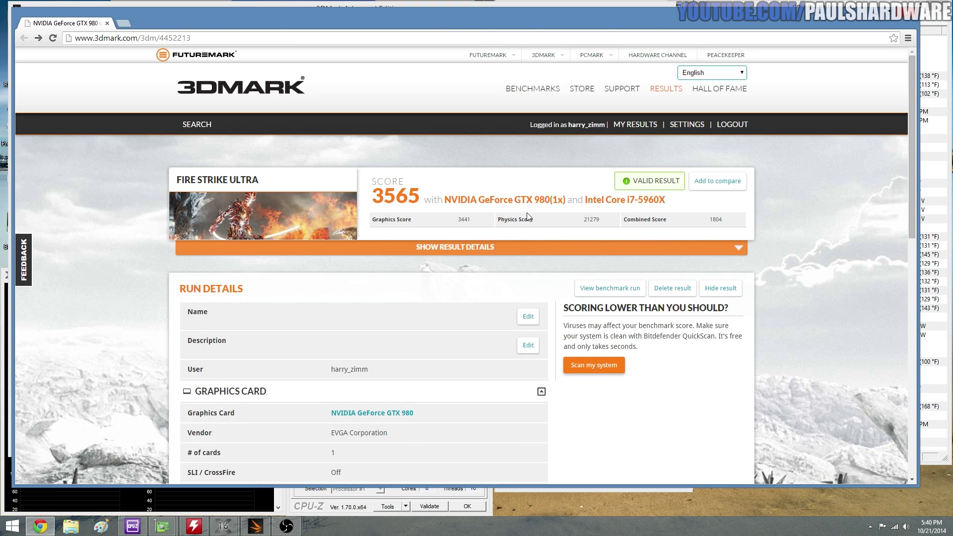
- Open MY RESULTS to see the 3565 Fire Strike score atop earlier runs, then minimize the browser
left_click(635, 124)
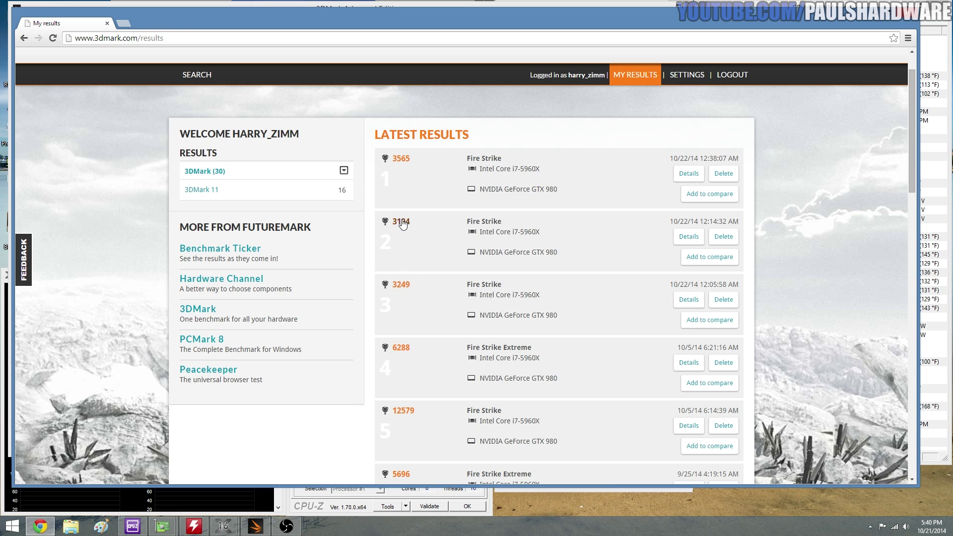
scroll(415, 178, "up", 1)
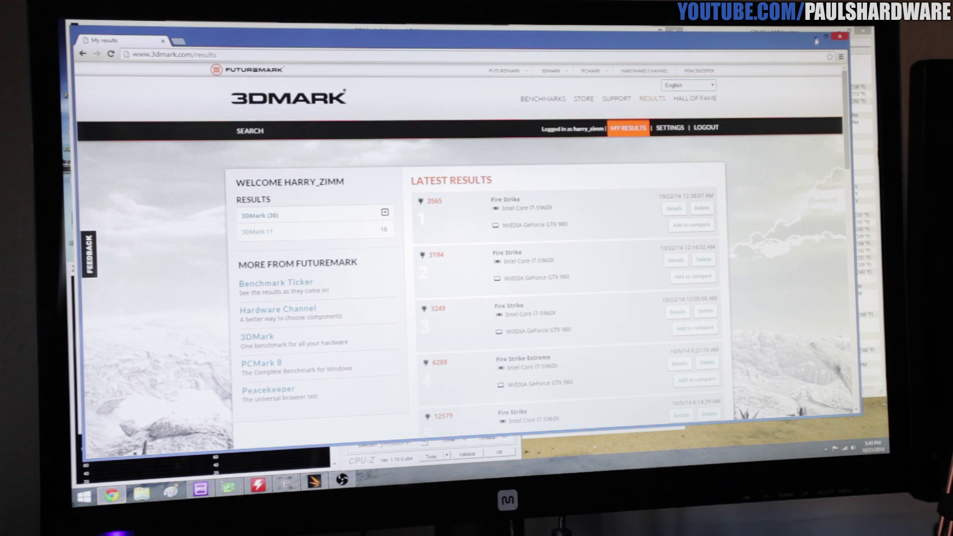
left_click(815, 37)
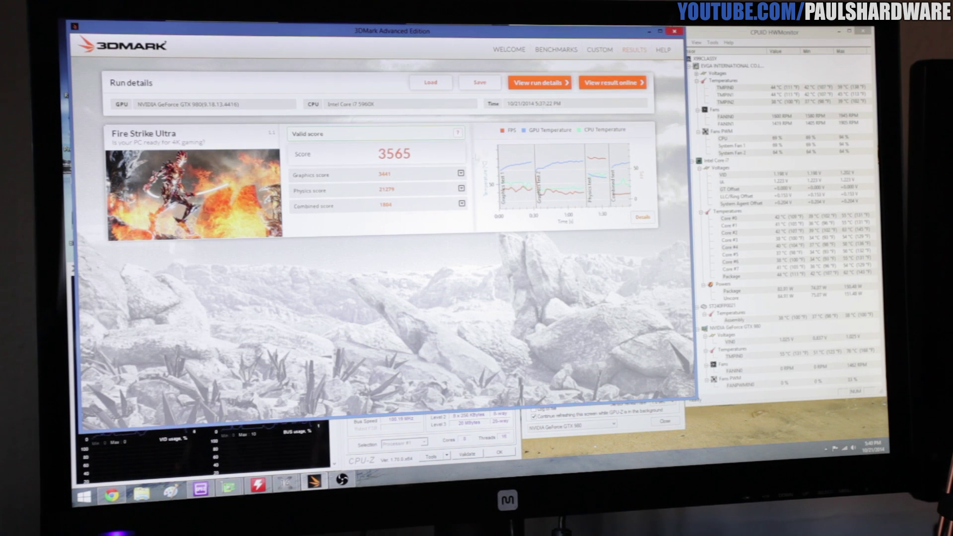
- Minimize the 3DMark Advanced Edition window to reveal Precision X and the monitoring tools
left_click(649, 32)
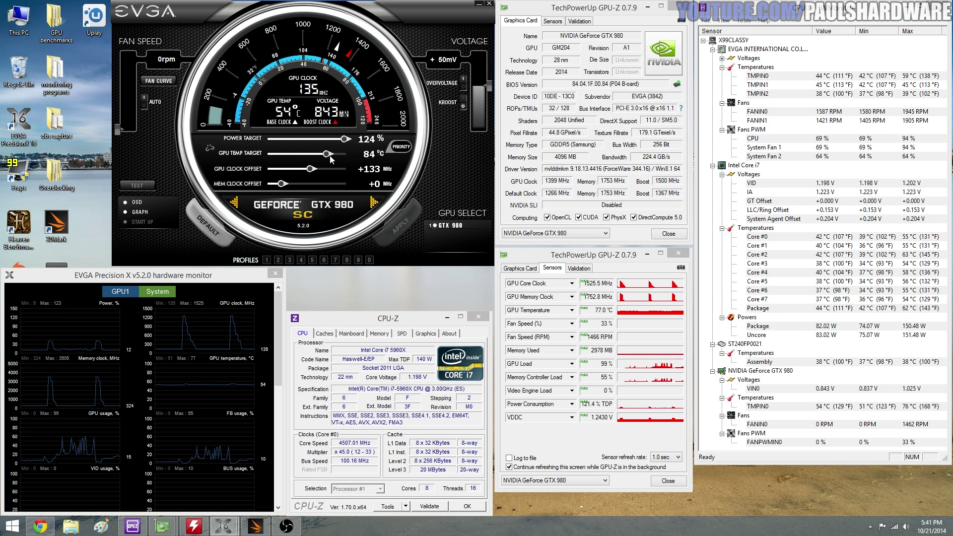
mouse_move(345, 156)
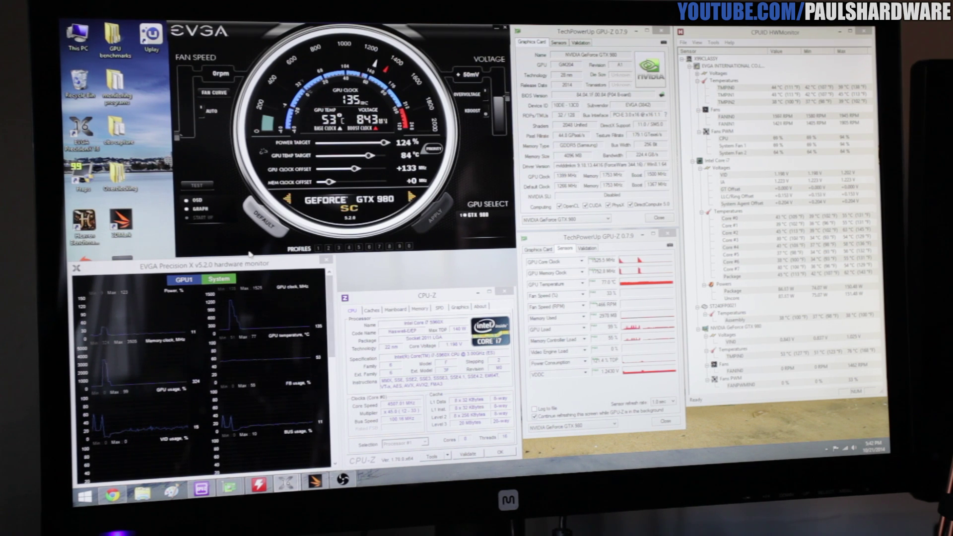
- Bring the hardware monitor forward to review the 124%, 84 °C, +133 MHz, +50 mV overclock
left_click(261, 265)
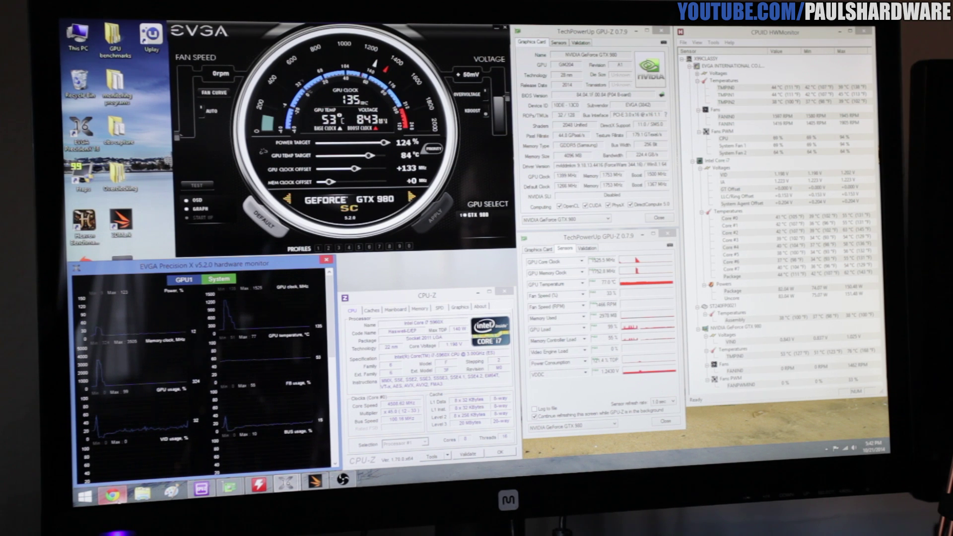
- Return to 3DMark My results in Chrome and open details of the top 3565 Fire Strike run
mouse_move(113, 496)
left_click(118, 496)
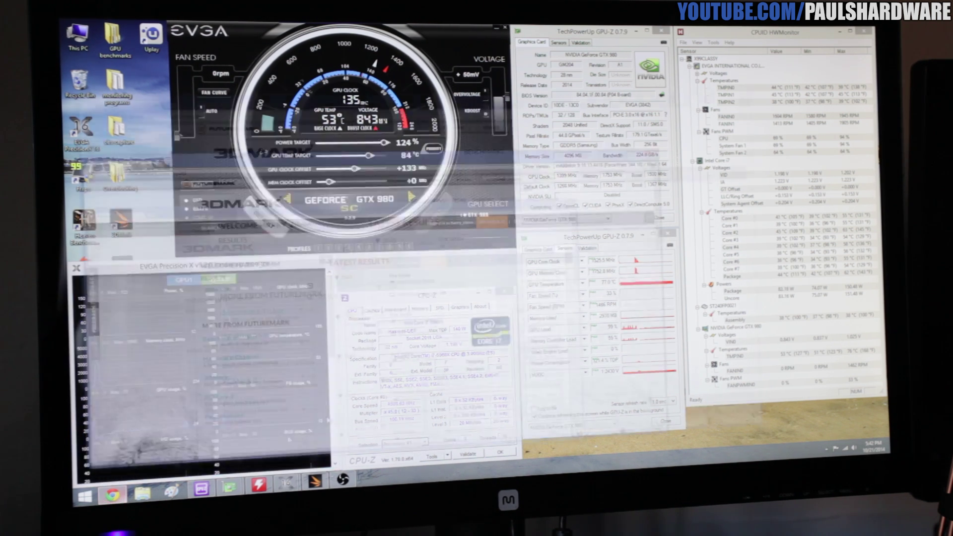
left_click(505, 199)
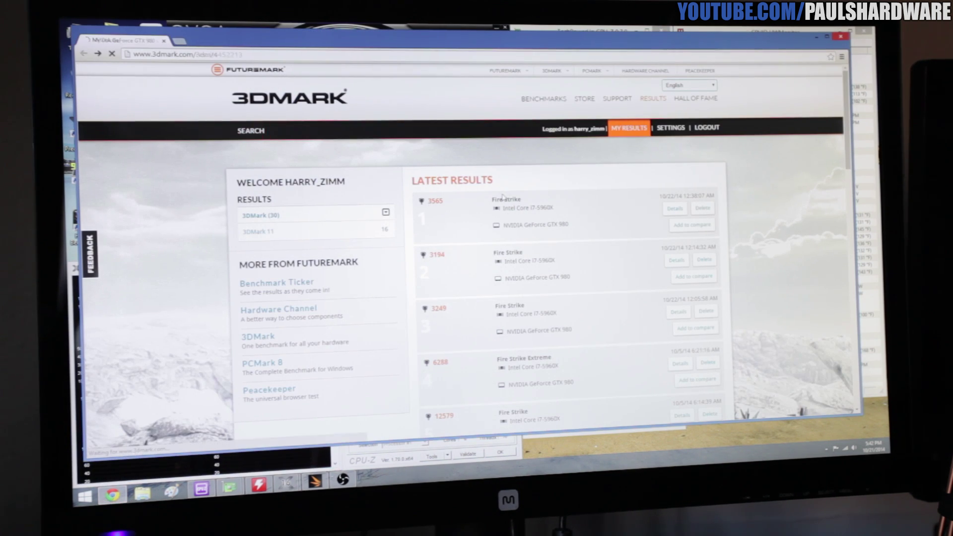